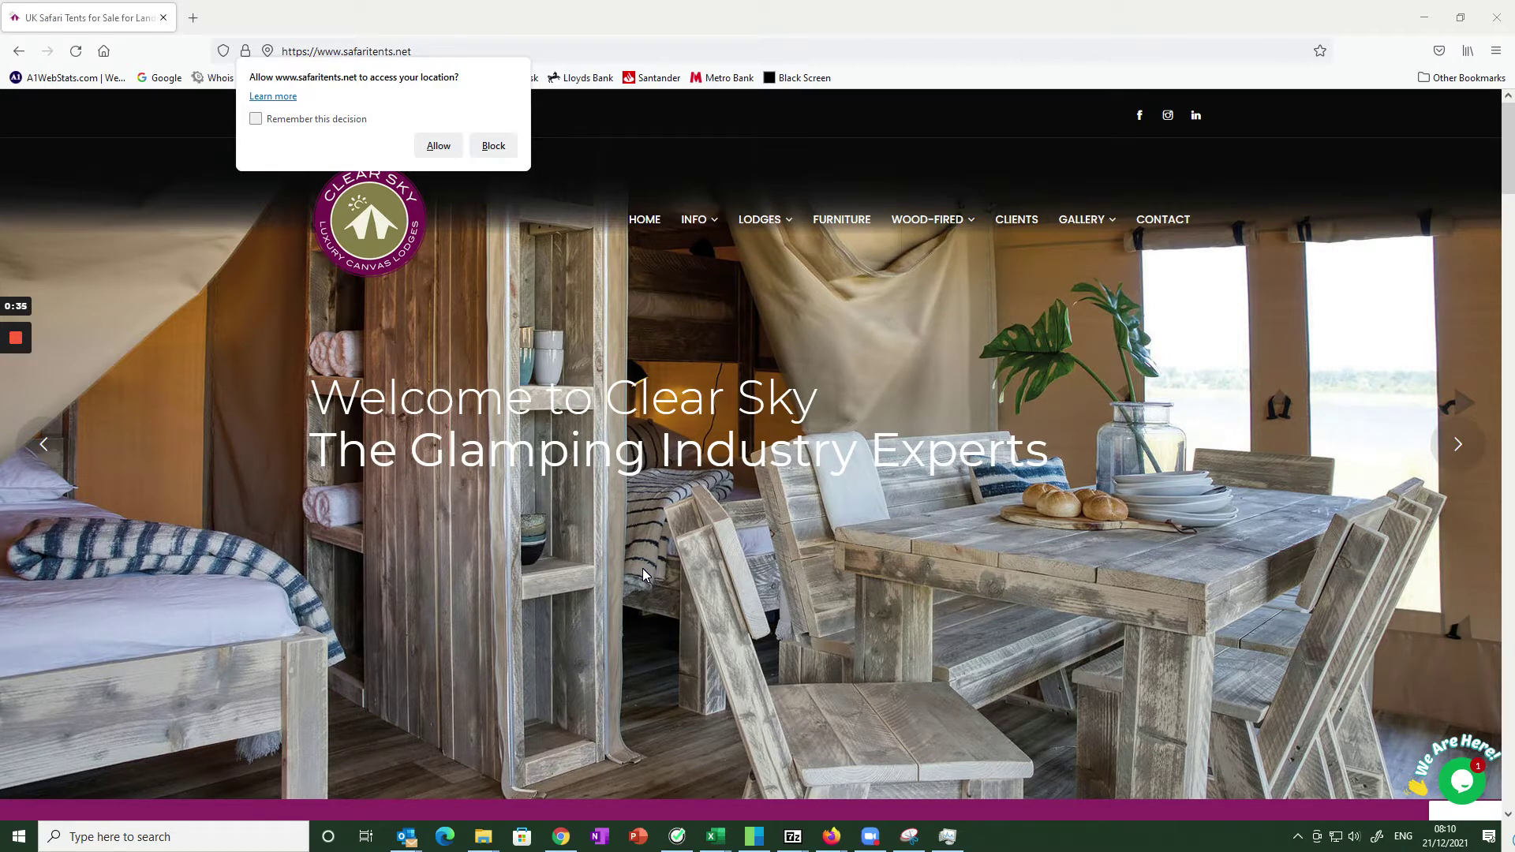
Step: Switch to the A1WebStats results page for 8–14 December 2021, showing 56 visits
left_click(561, 837)
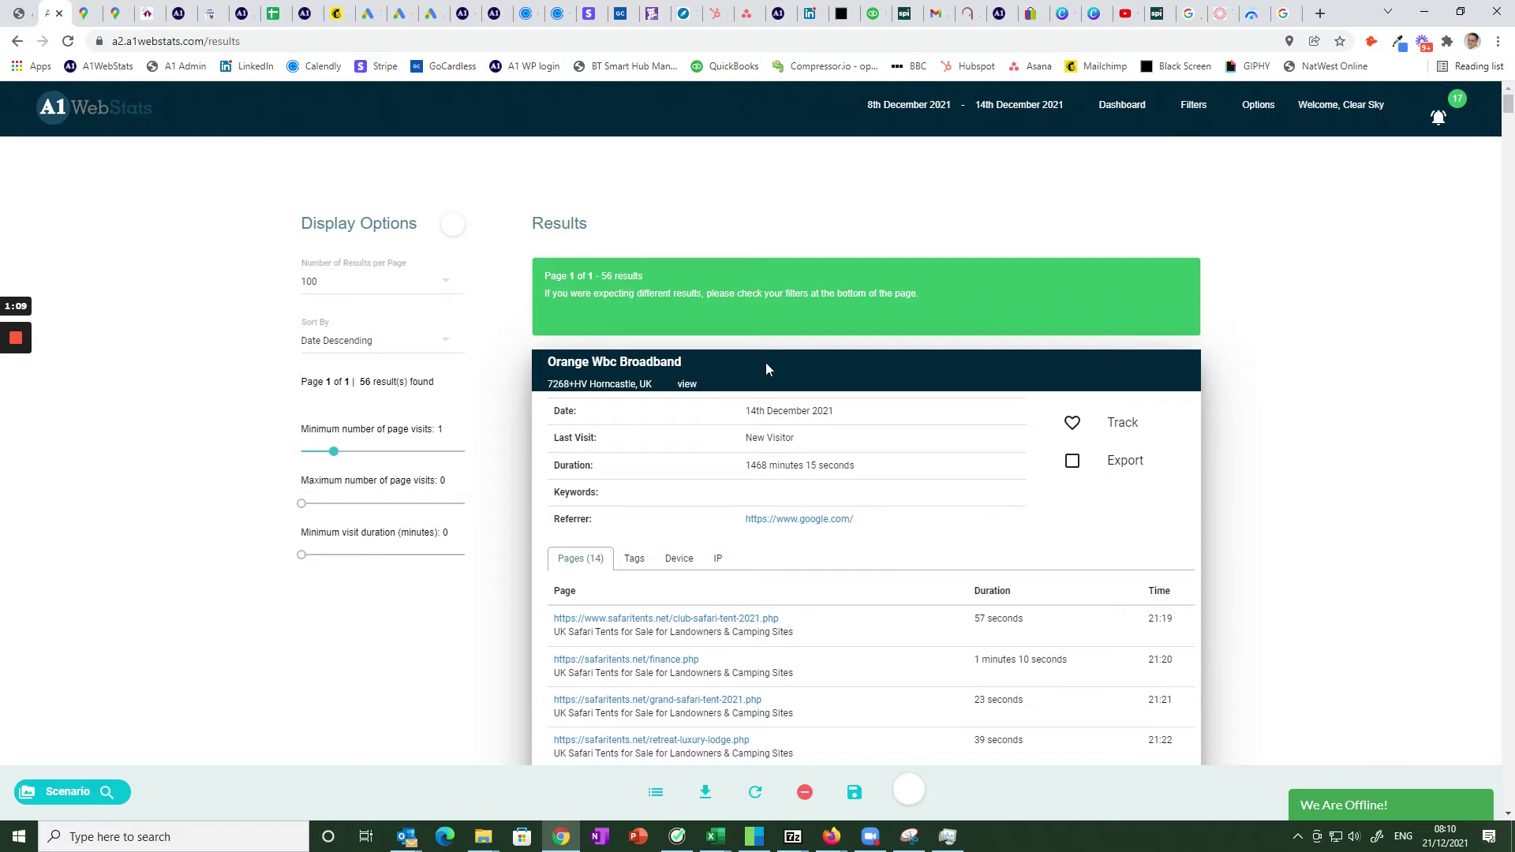
Step: Select the Orange Wbc Broadband visitor's location text, 7268+HV Horncastle
left_click_drag(688, 363, 566, 362)
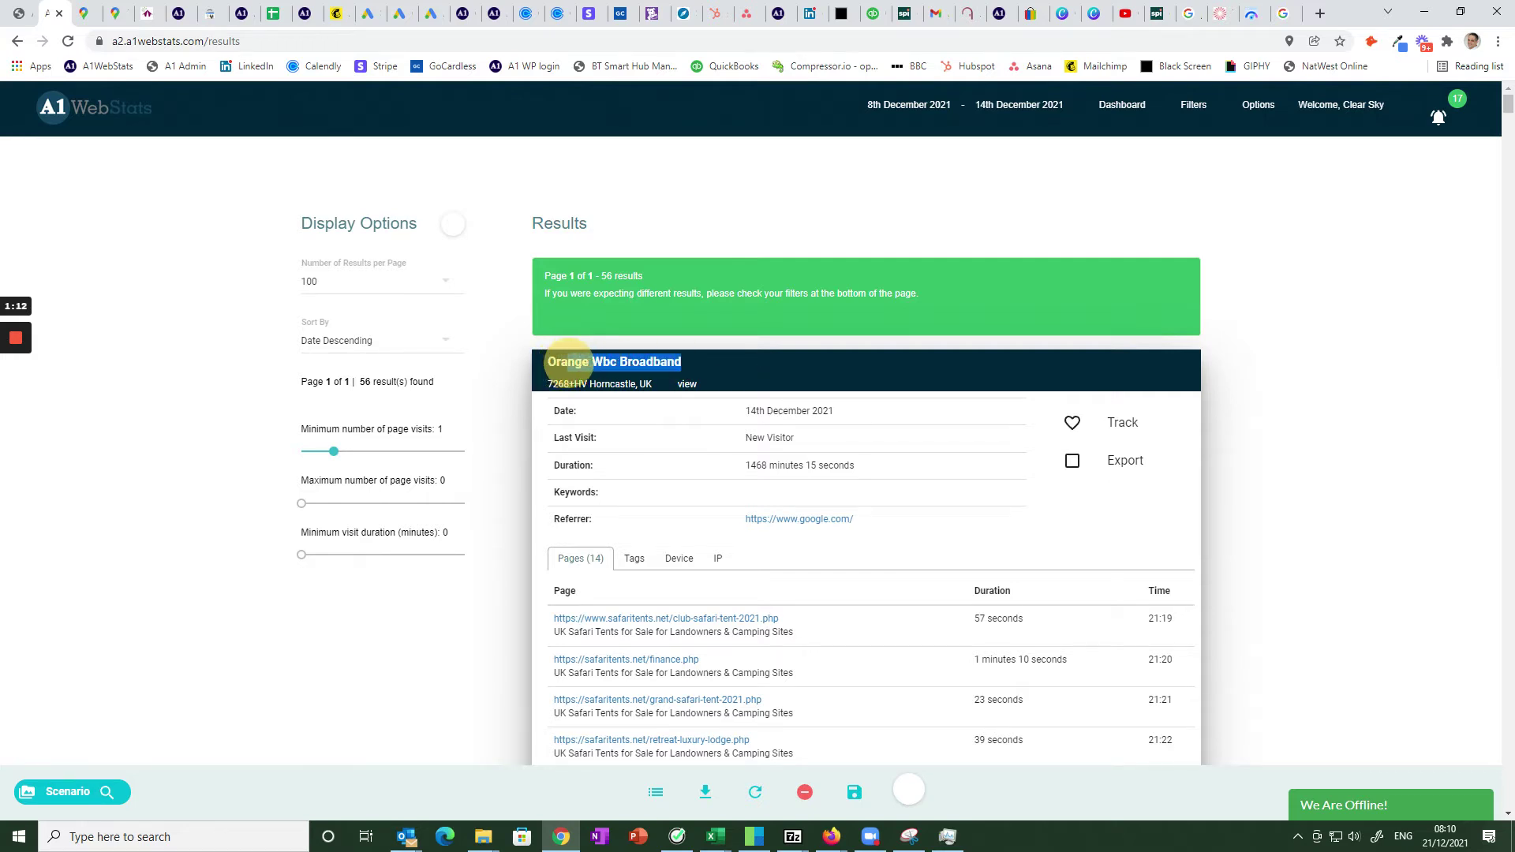
left_click(715, 365)
scroll(878, 434, "down", 3)
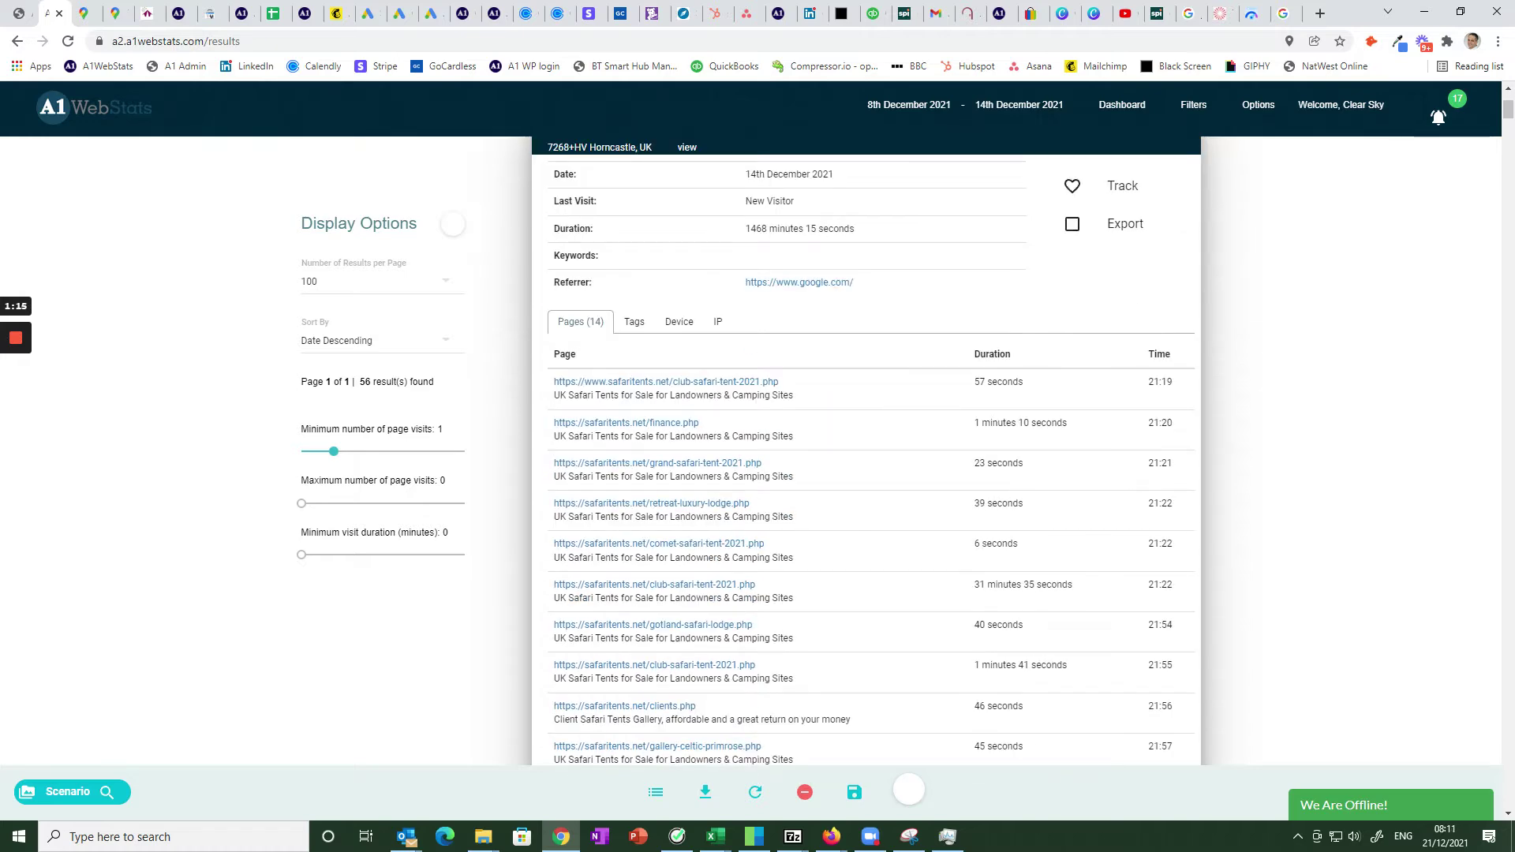
scroll(878, 438, "up", 2)
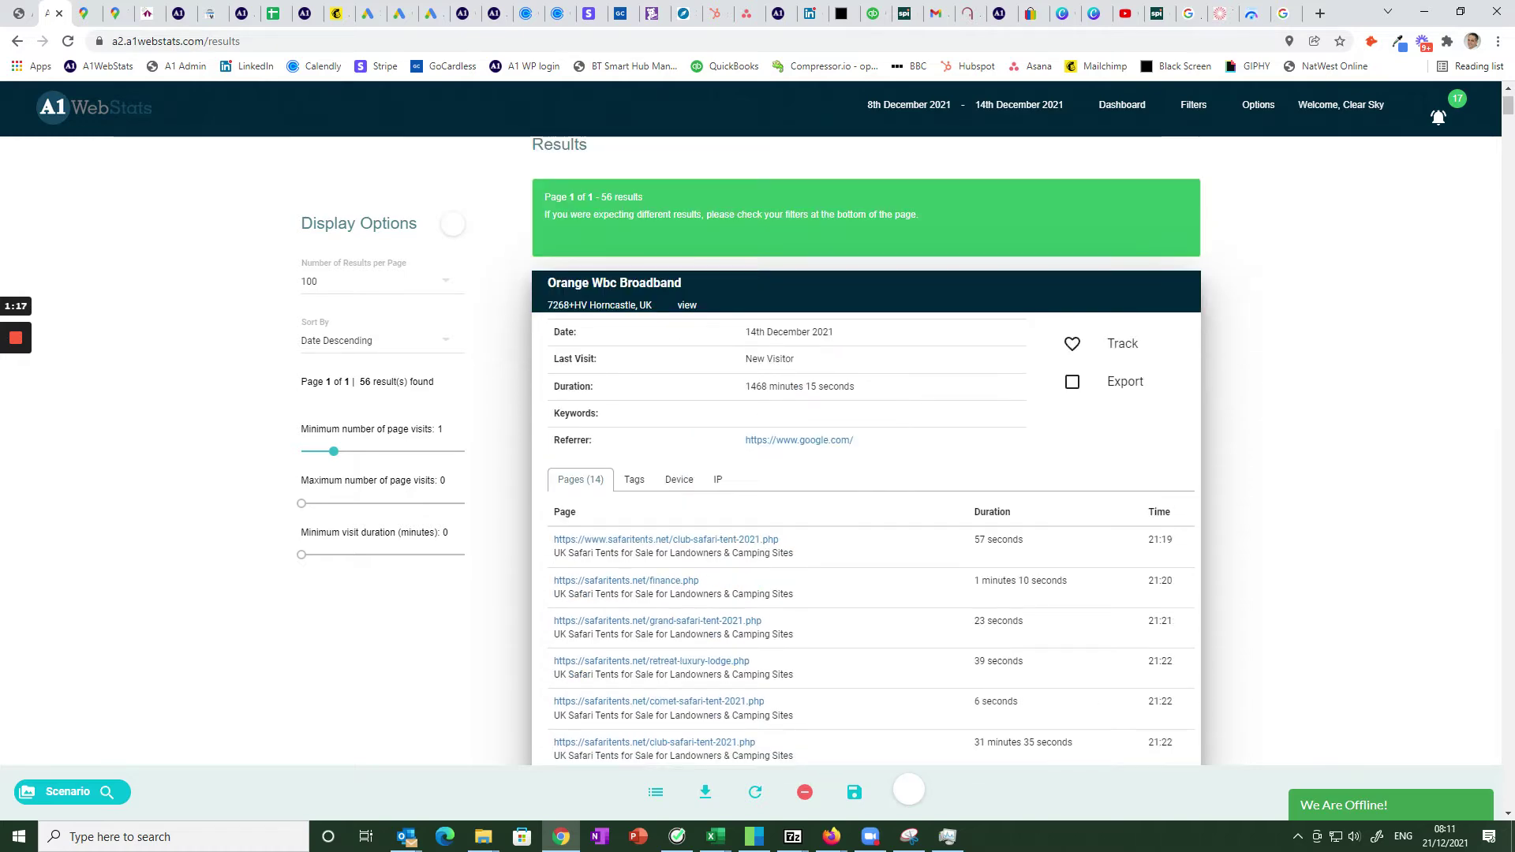
scroll(865, 614, "up", 1)
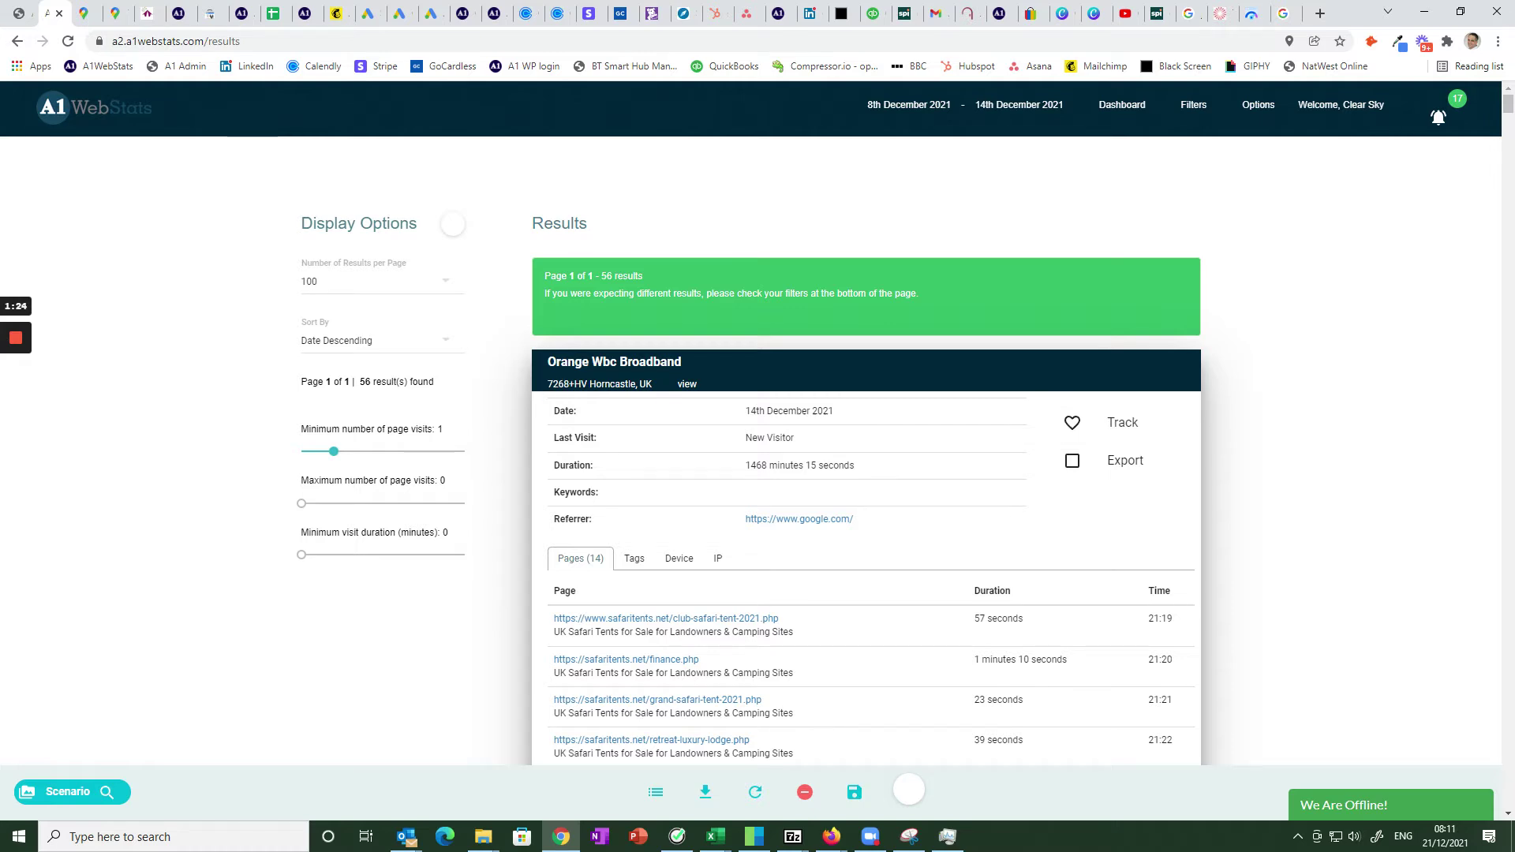
left_click_drag(550, 384, 637, 388)
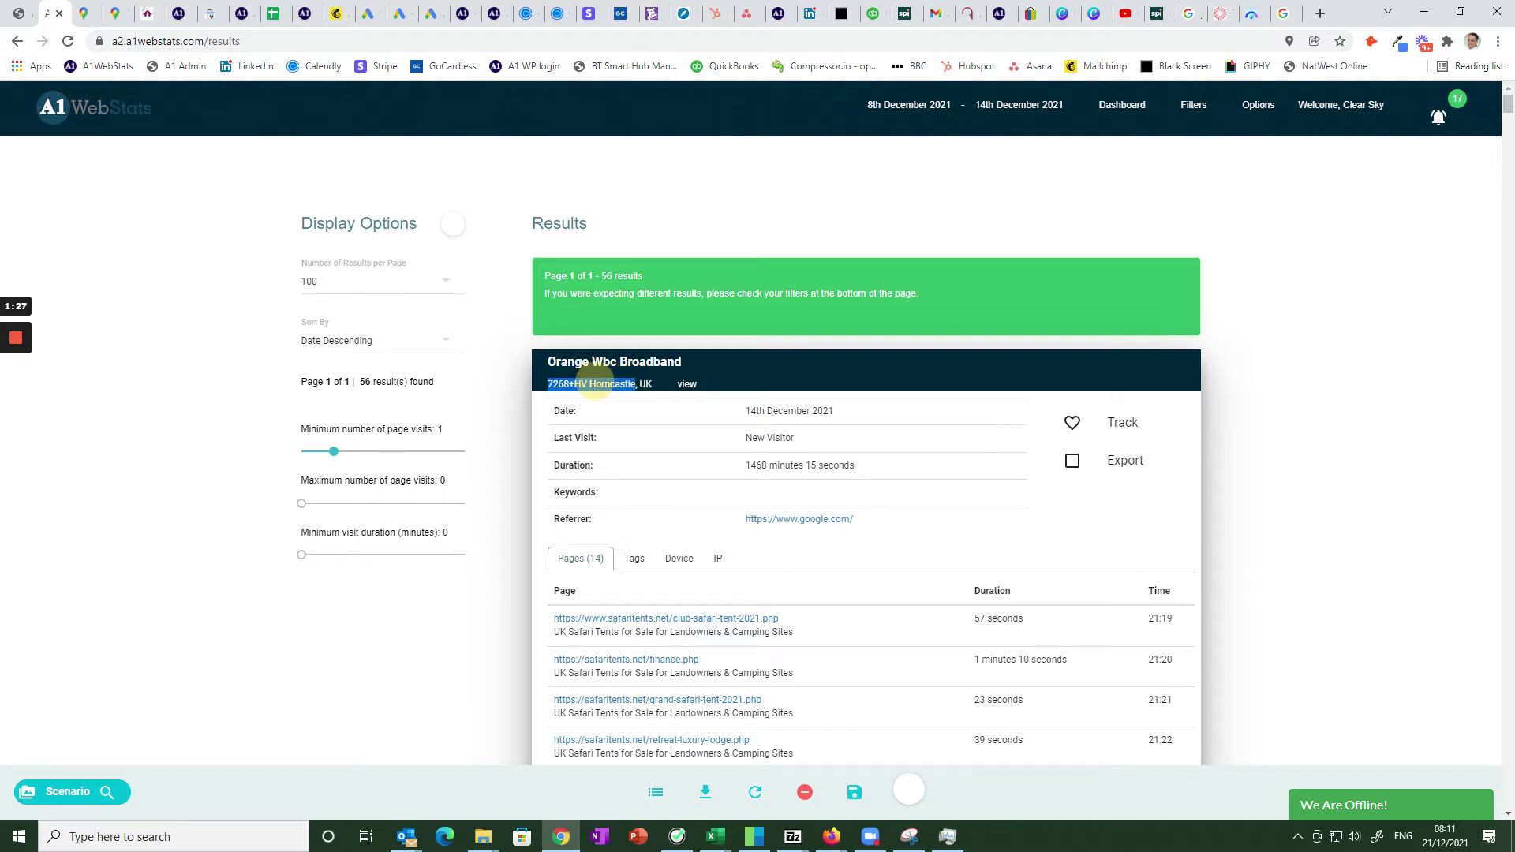
Step: Search Google for the selected location 7268+HV Horncastle
right_click(637, 389)
left_click(671, 437)
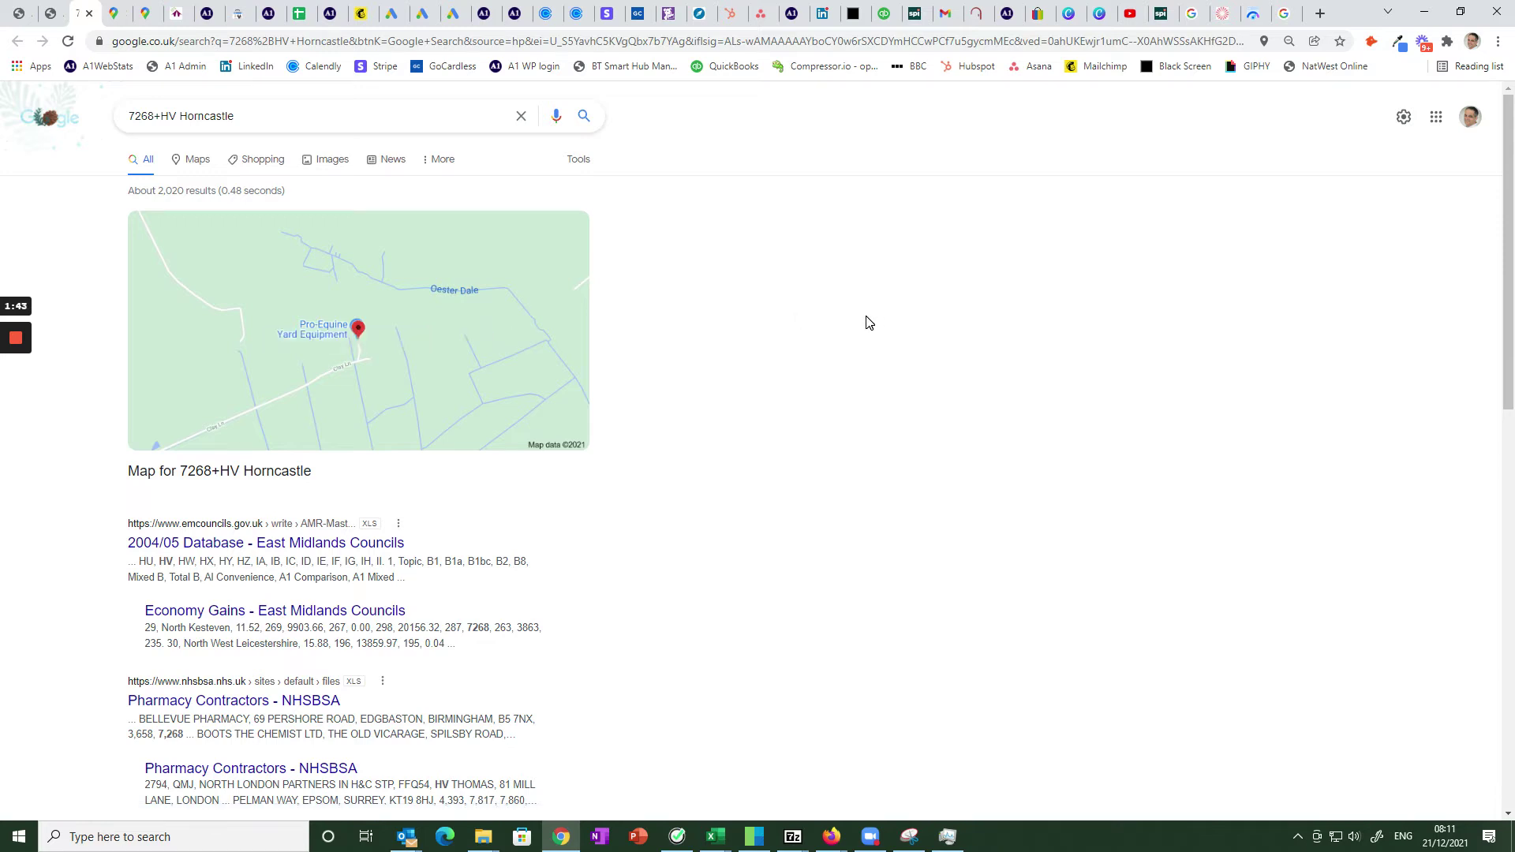
Step: View 7268+HV Horncastle in Google Maps beside Lincolnshire Glamping, then return to A1WebStats
left_click(401, 341)
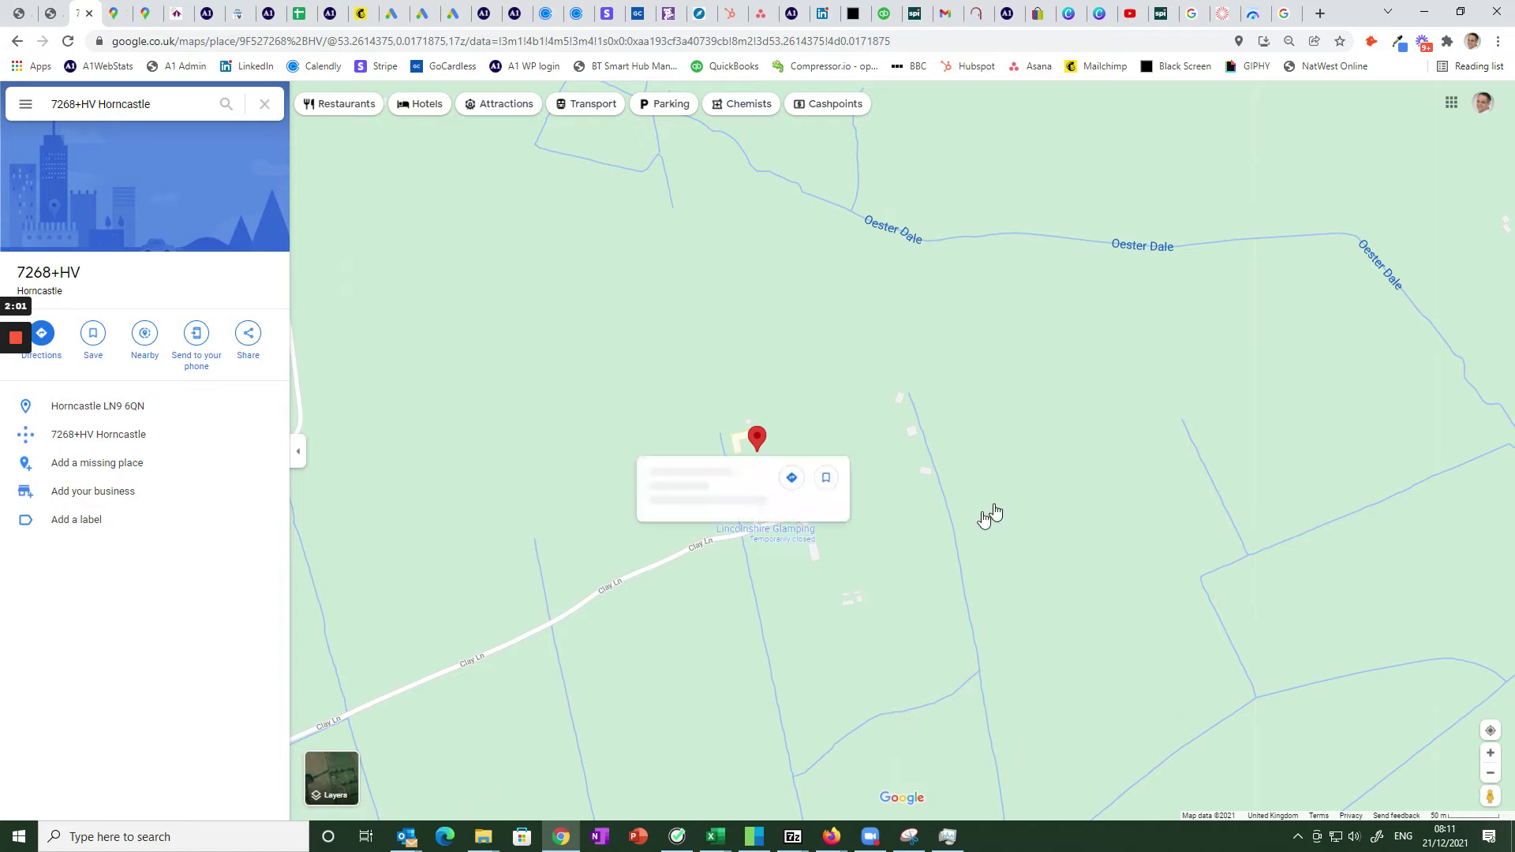
left_click(49, 13)
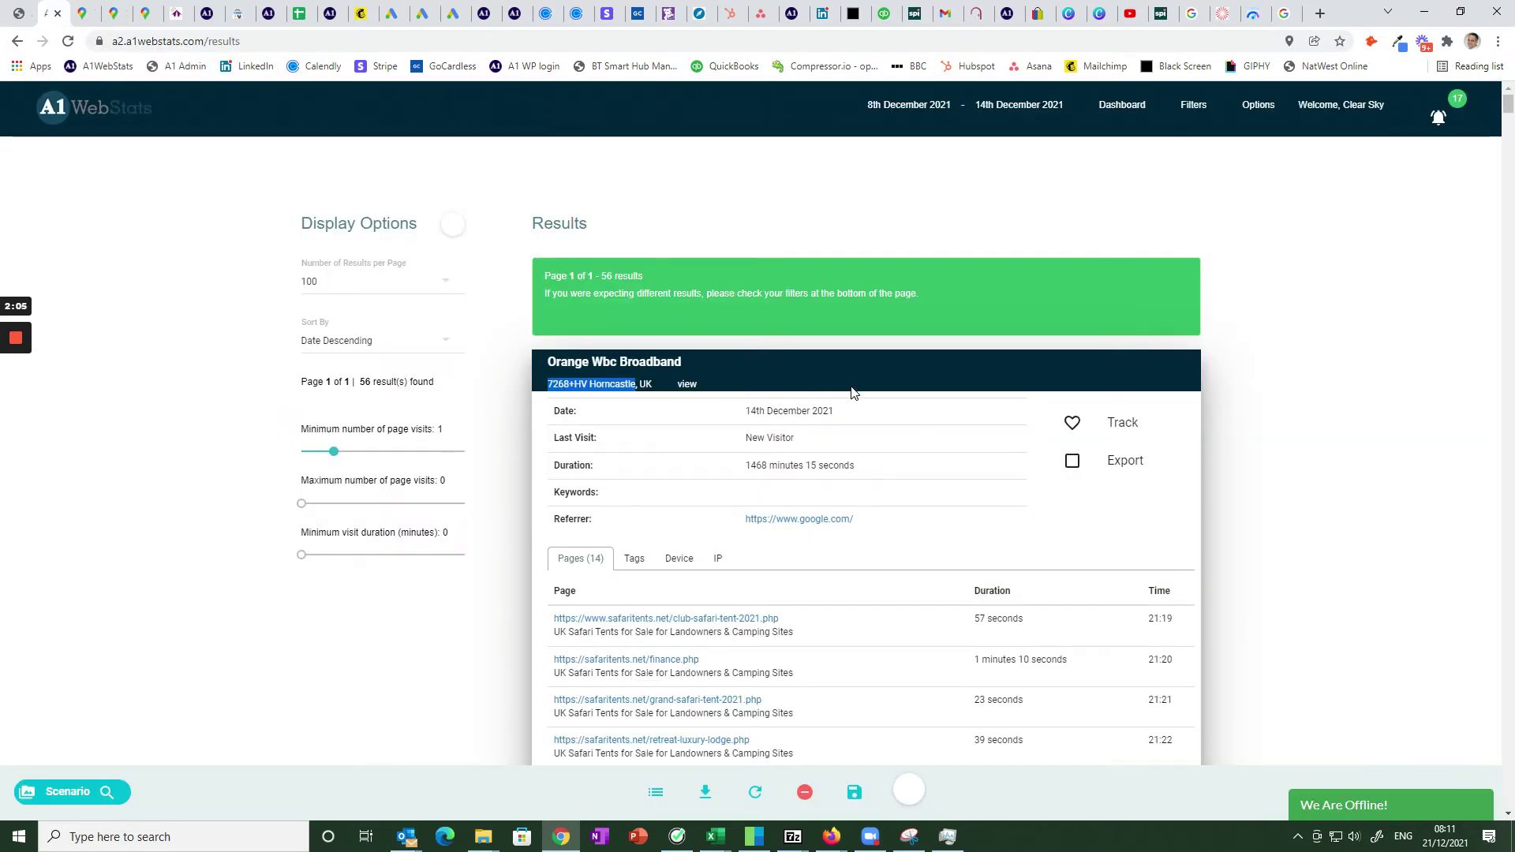
Step: Check the visitor's location link in Google Maps, then come back to the A1WebStats results
scroll(853, 398, "down", 3)
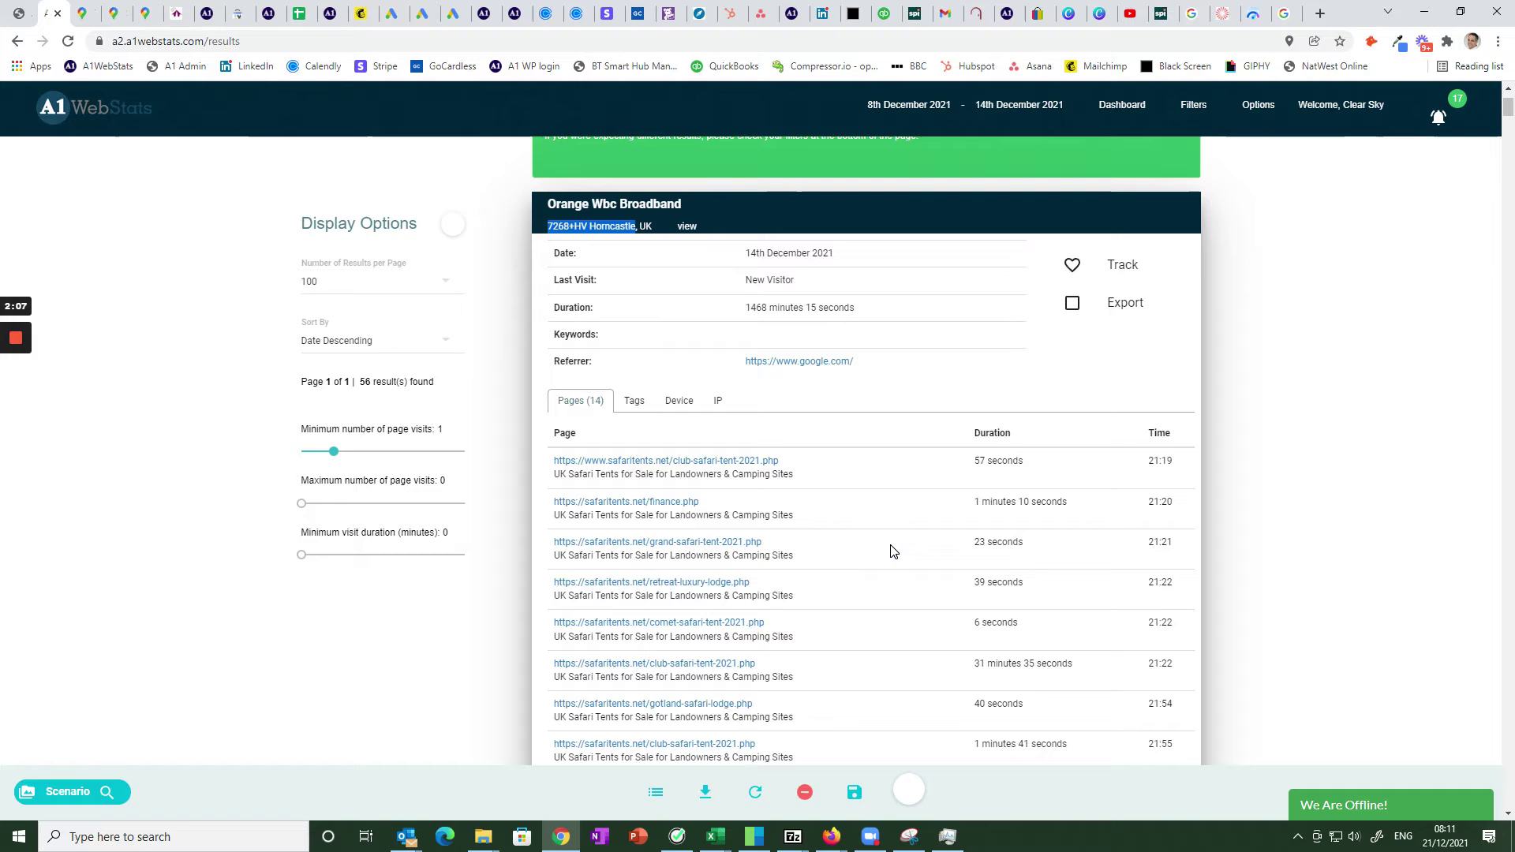
scroll(892, 548, "down", 2)
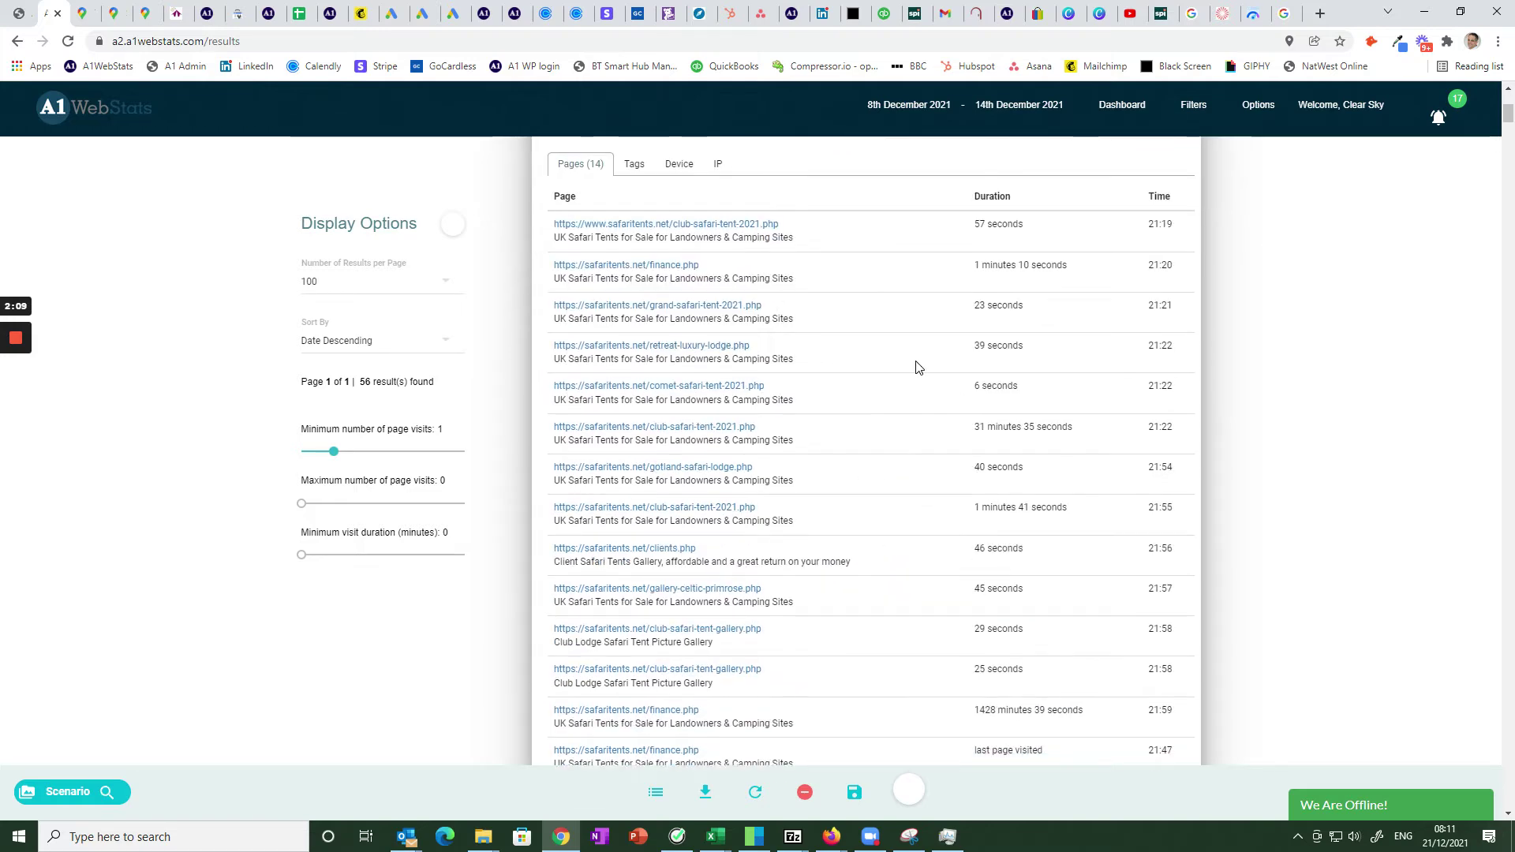
scroll(588, 310, "up", 4)
left_click(588, 309)
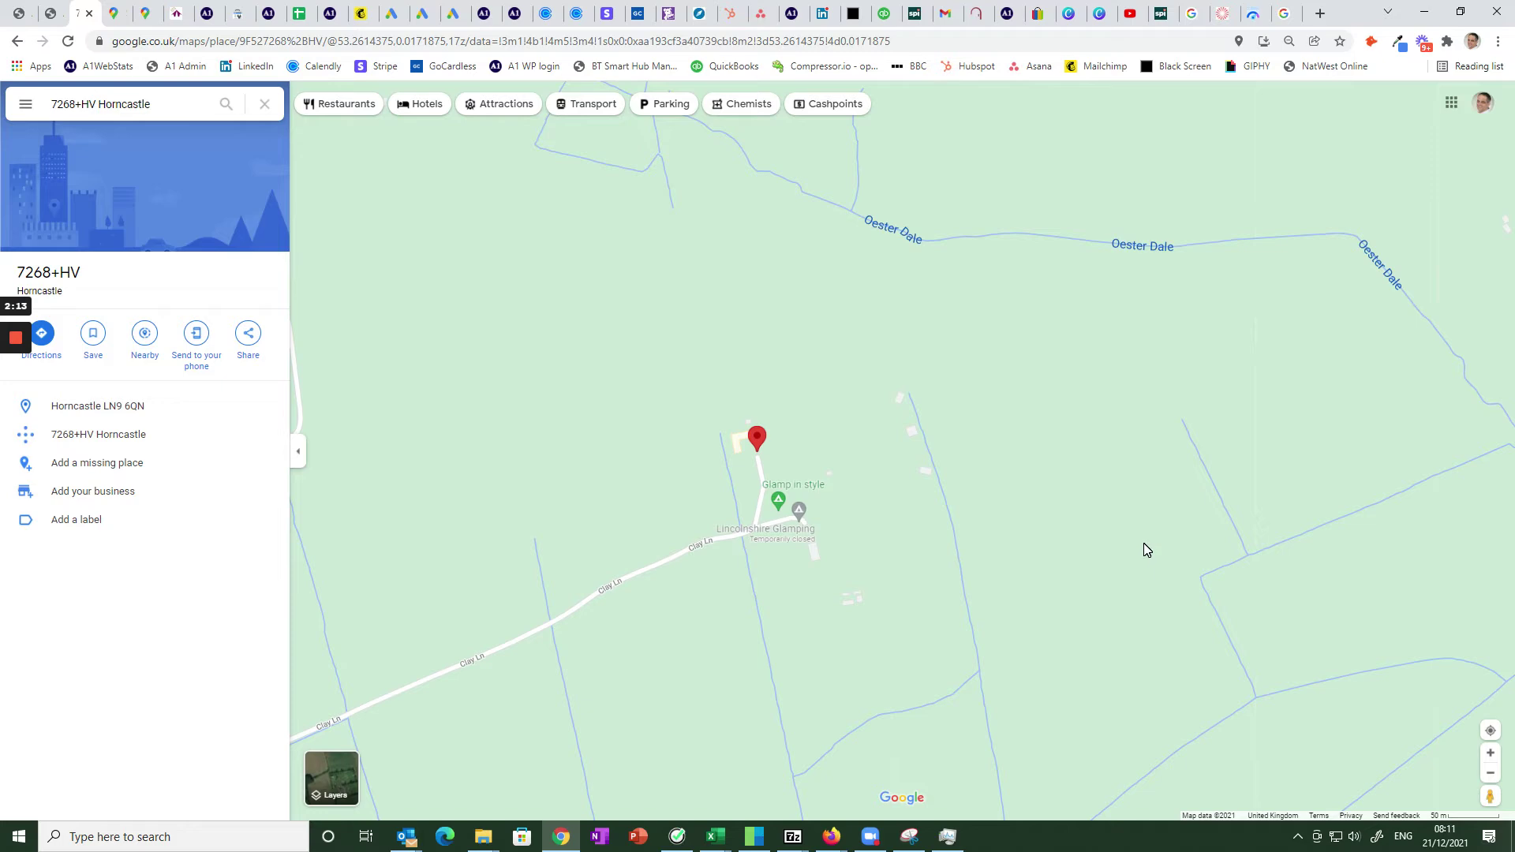
left_click(49, 14)
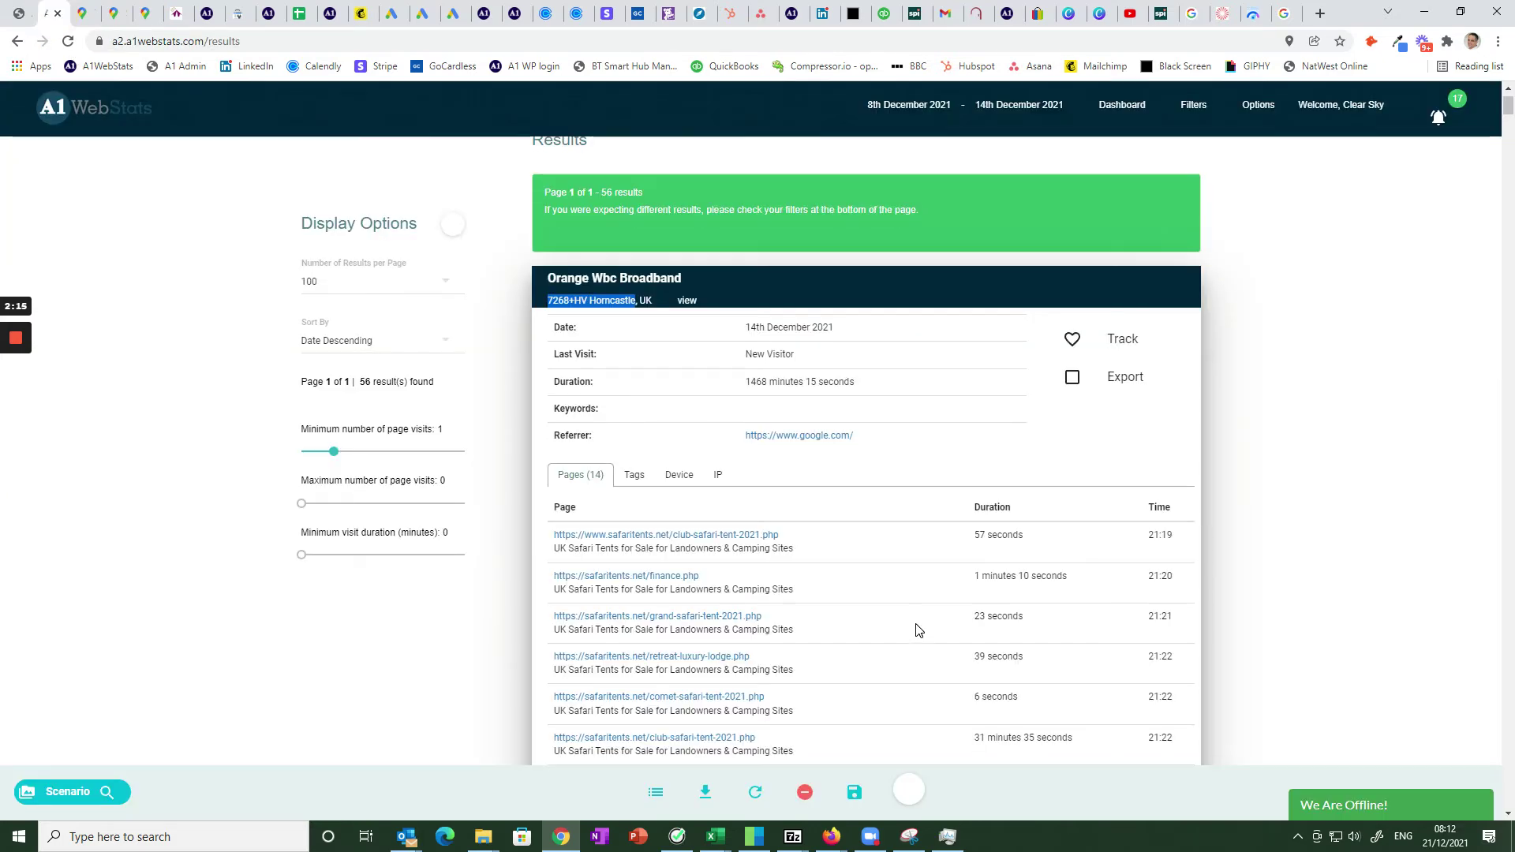
Step: Select the Virtual1 Limited visitor's postcode WA12 0JF, ready to search it
scroll(892, 553, "down", 5)
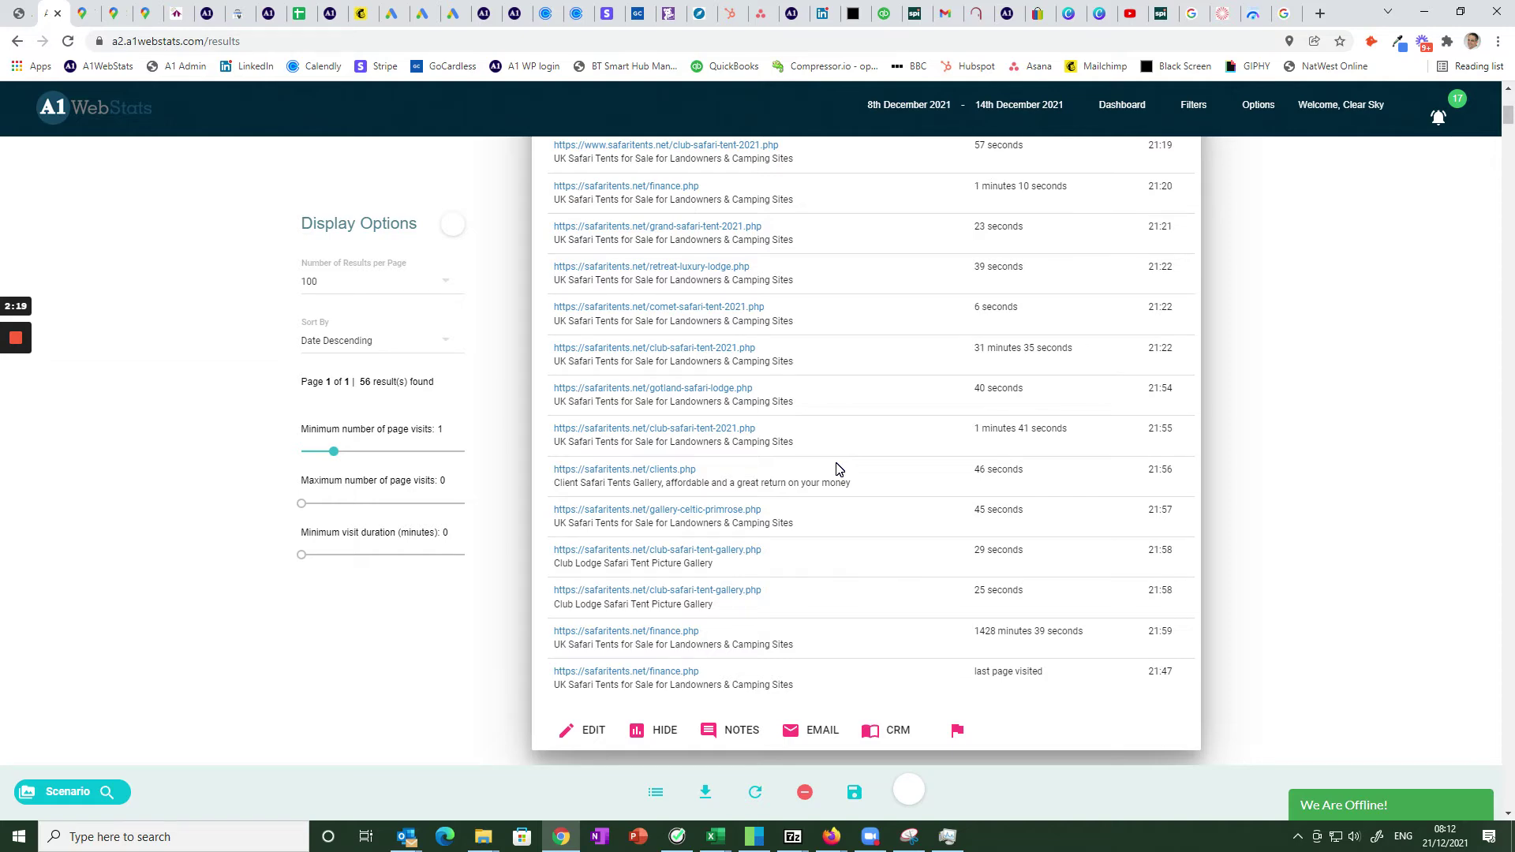
scroll(836, 464, "down", 7)
scroll(837, 468, "down", 1)
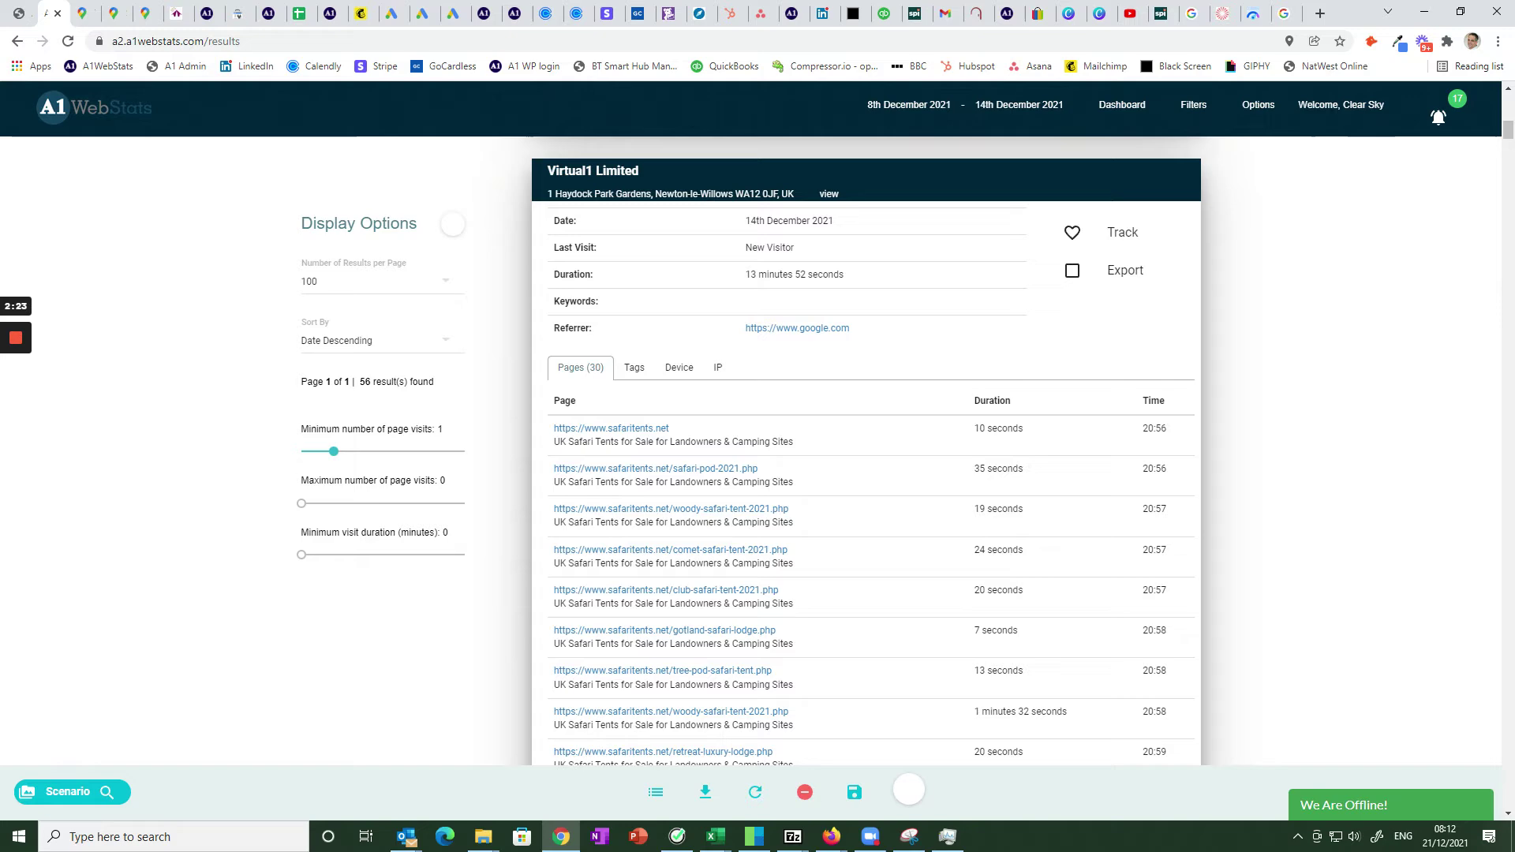
left_click_drag(737, 193, 778, 193)
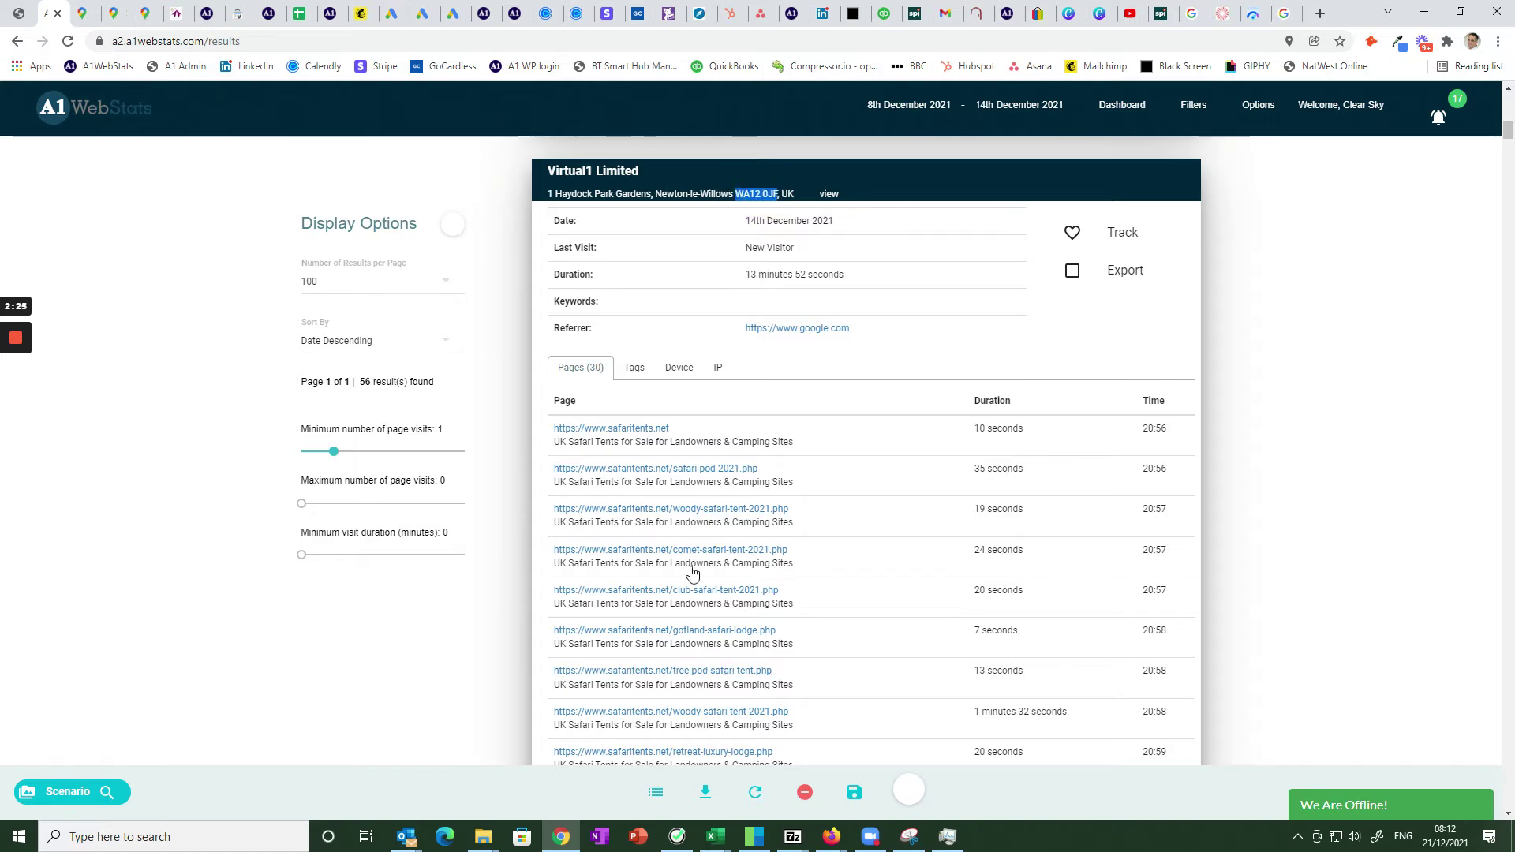
scroll(922, 542, "down", 2)
scroll(918, 541, "up", 4)
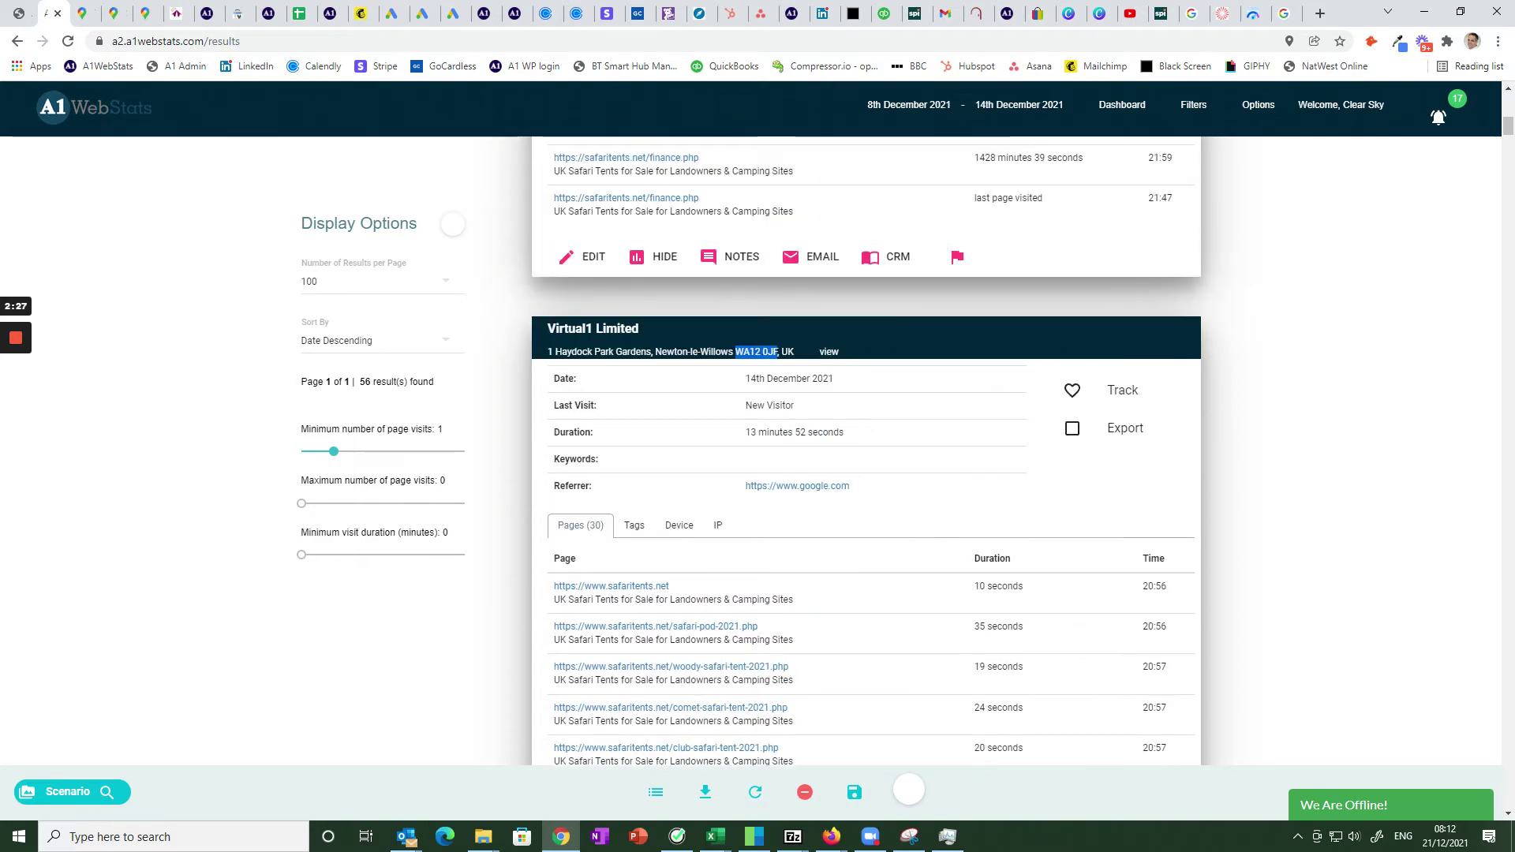
right_click(778, 352)
Step: Search Google for WA12 0JF and map it at Haydock Park Gardens, Newton-le-Willows
left_click(816, 399)
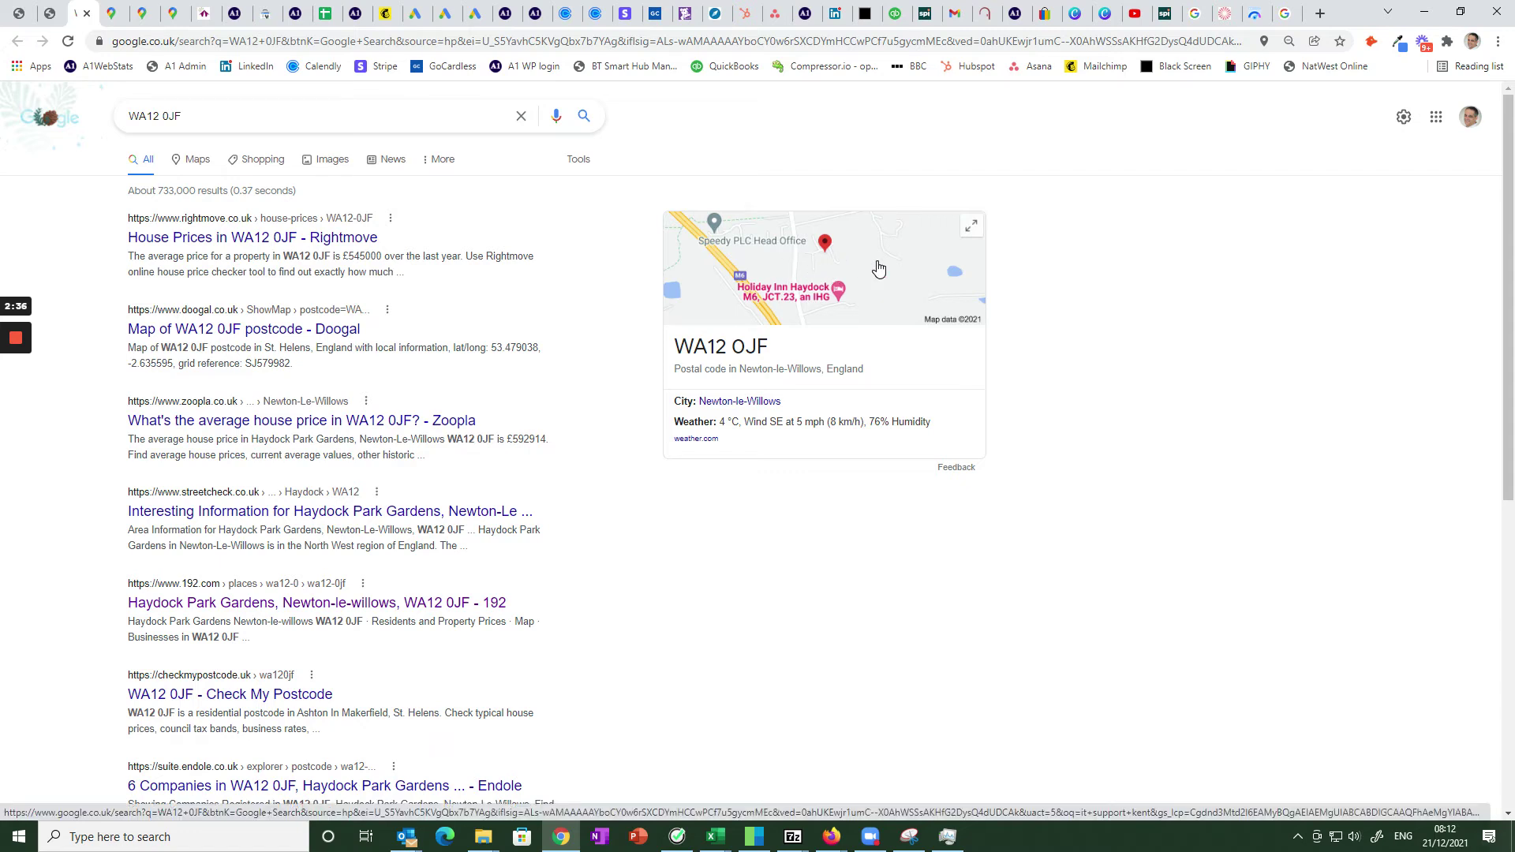
left_click(322, 603)
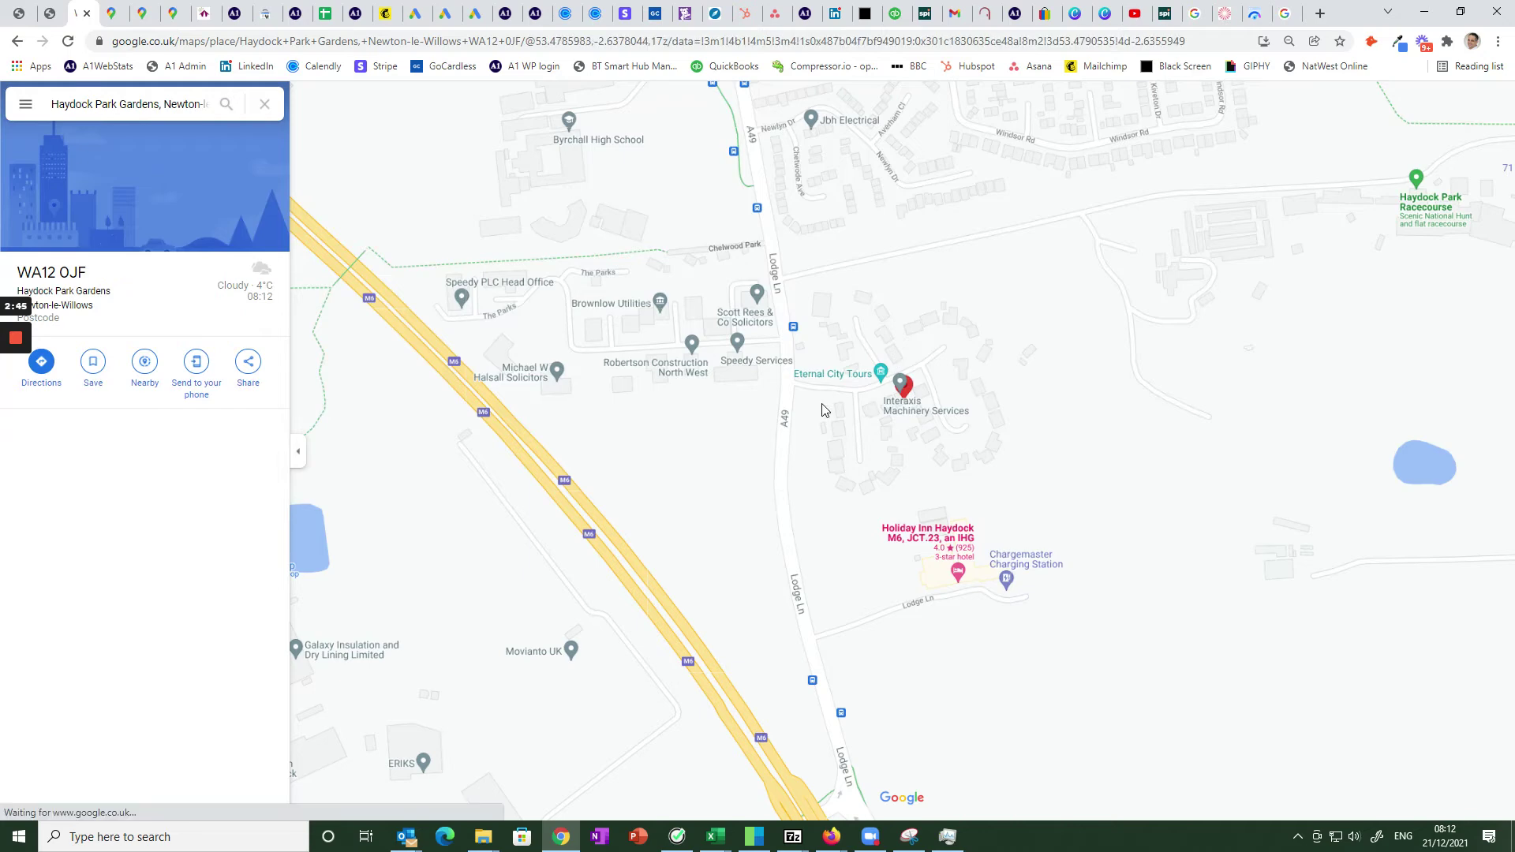
left_click(49, 13)
scroll(1144, 395, "down", 3)
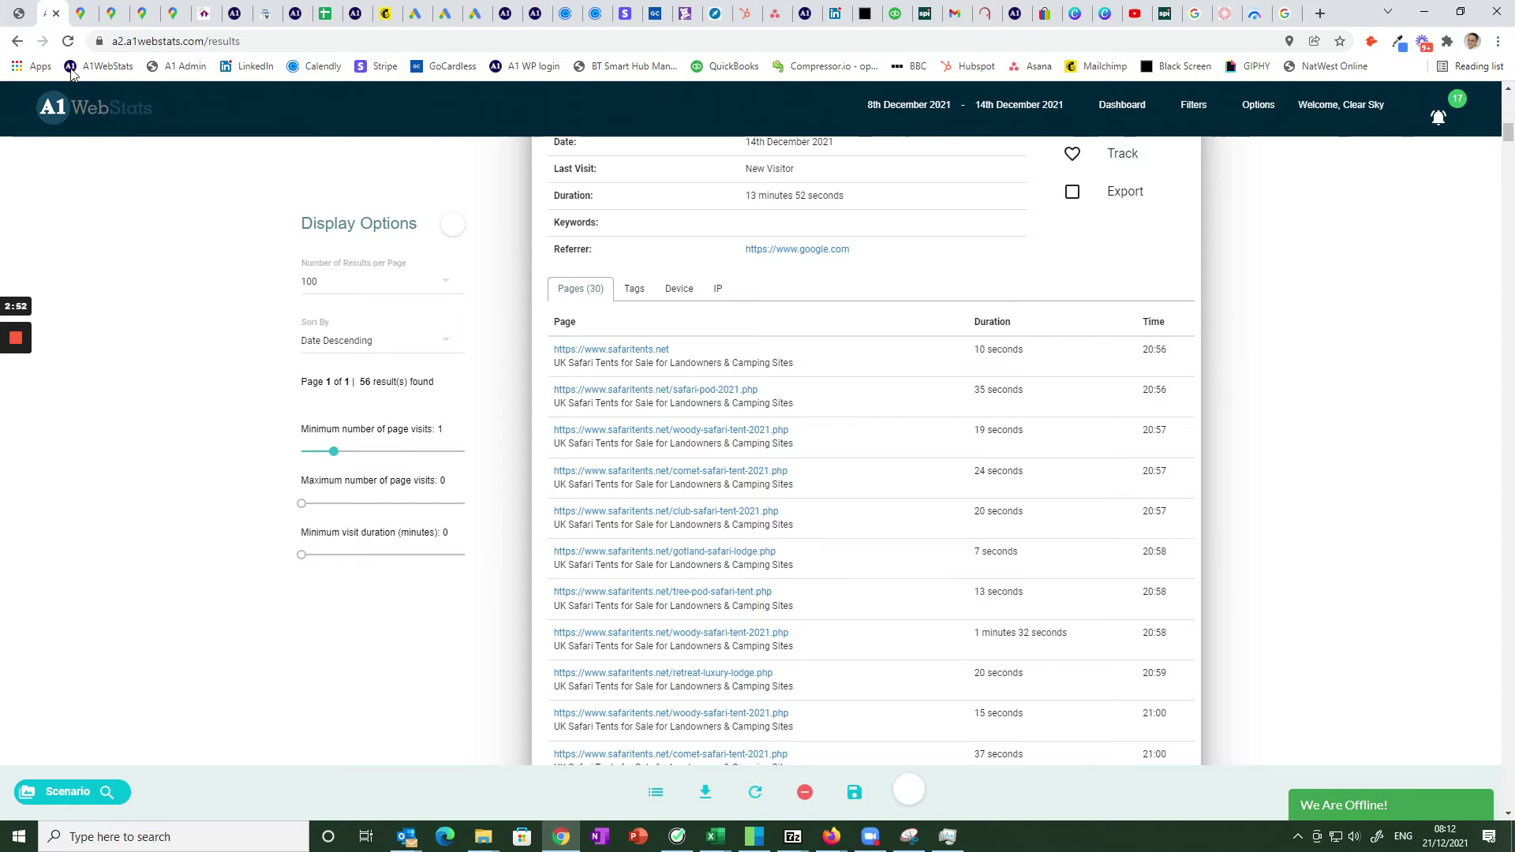
left_click(80, 14)
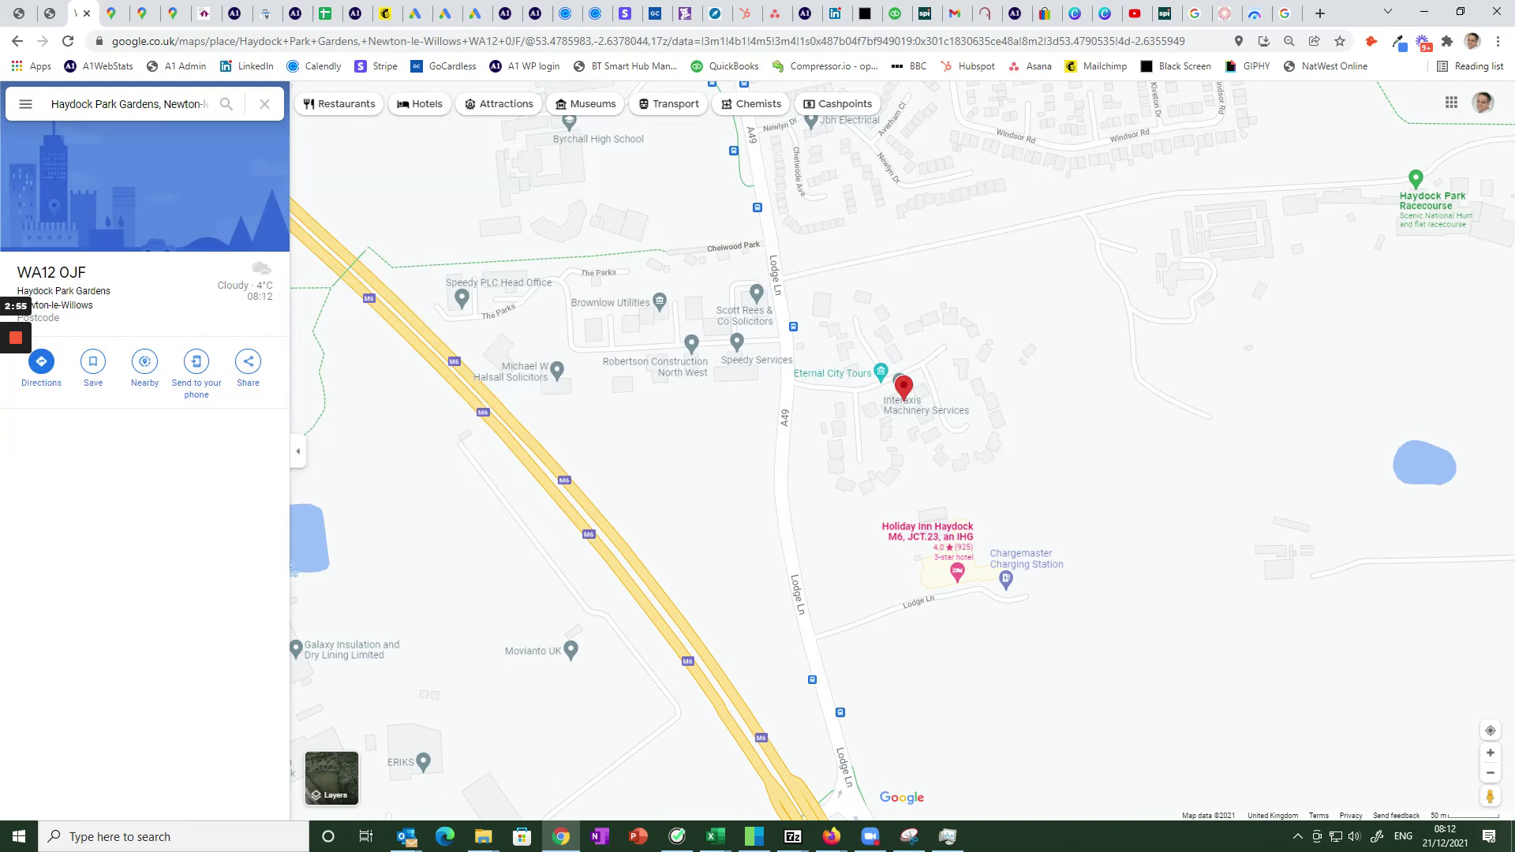
key("ctrl+shift+Tab")
Step: Highlight the visit date 14th December 2021 and first page time 19:41
scroll(935, 421, "down", 15)
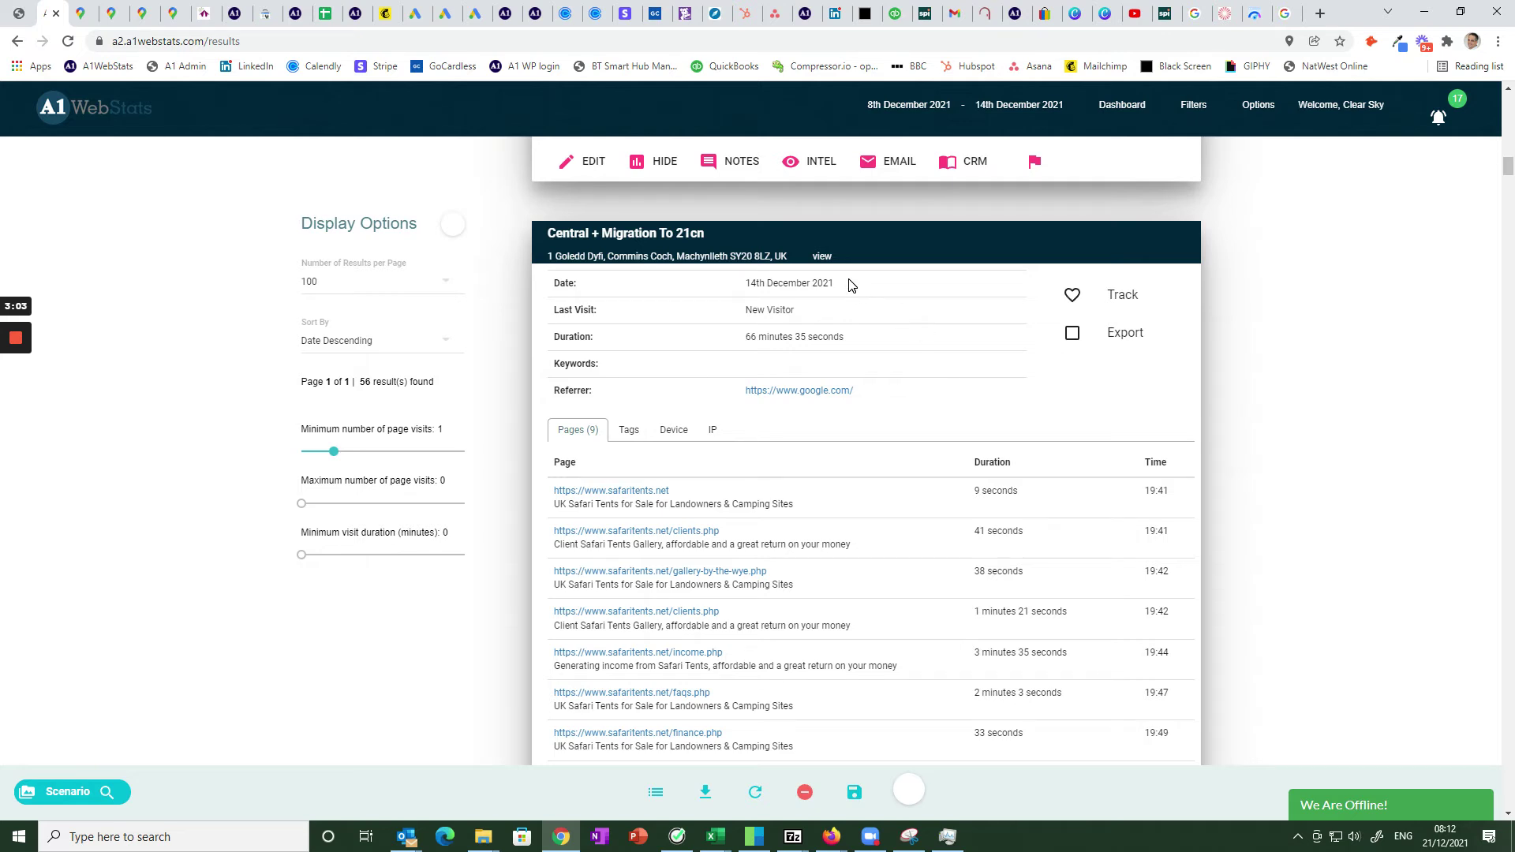
left_click_drag(851, 286, 686, 282)
left_click_drag(1134, 495, 1179, 503)
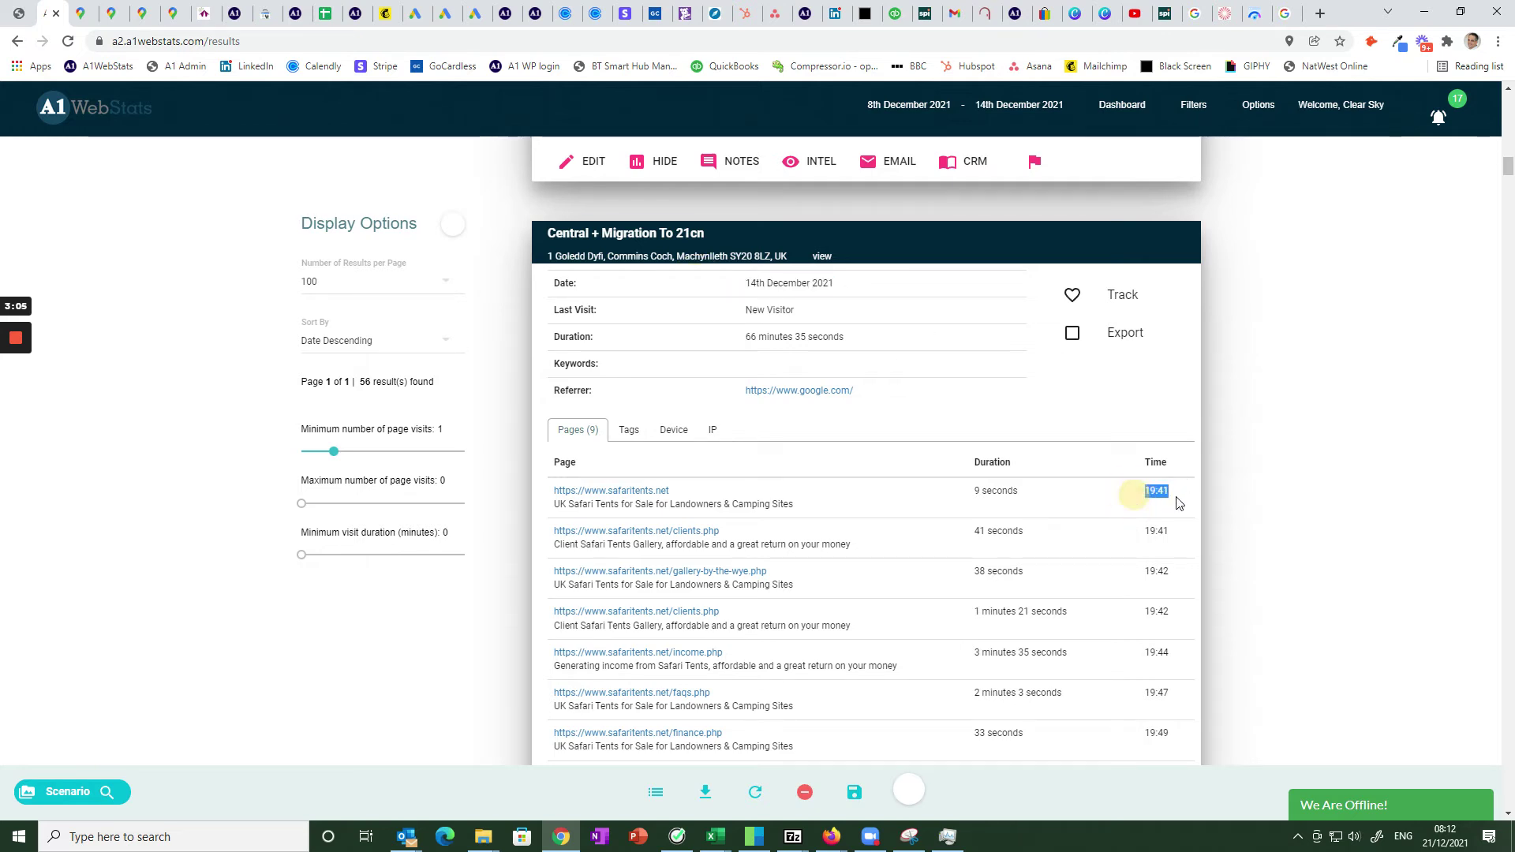
left_click(1178, 503)
scroll(892, 503, "down", 1)
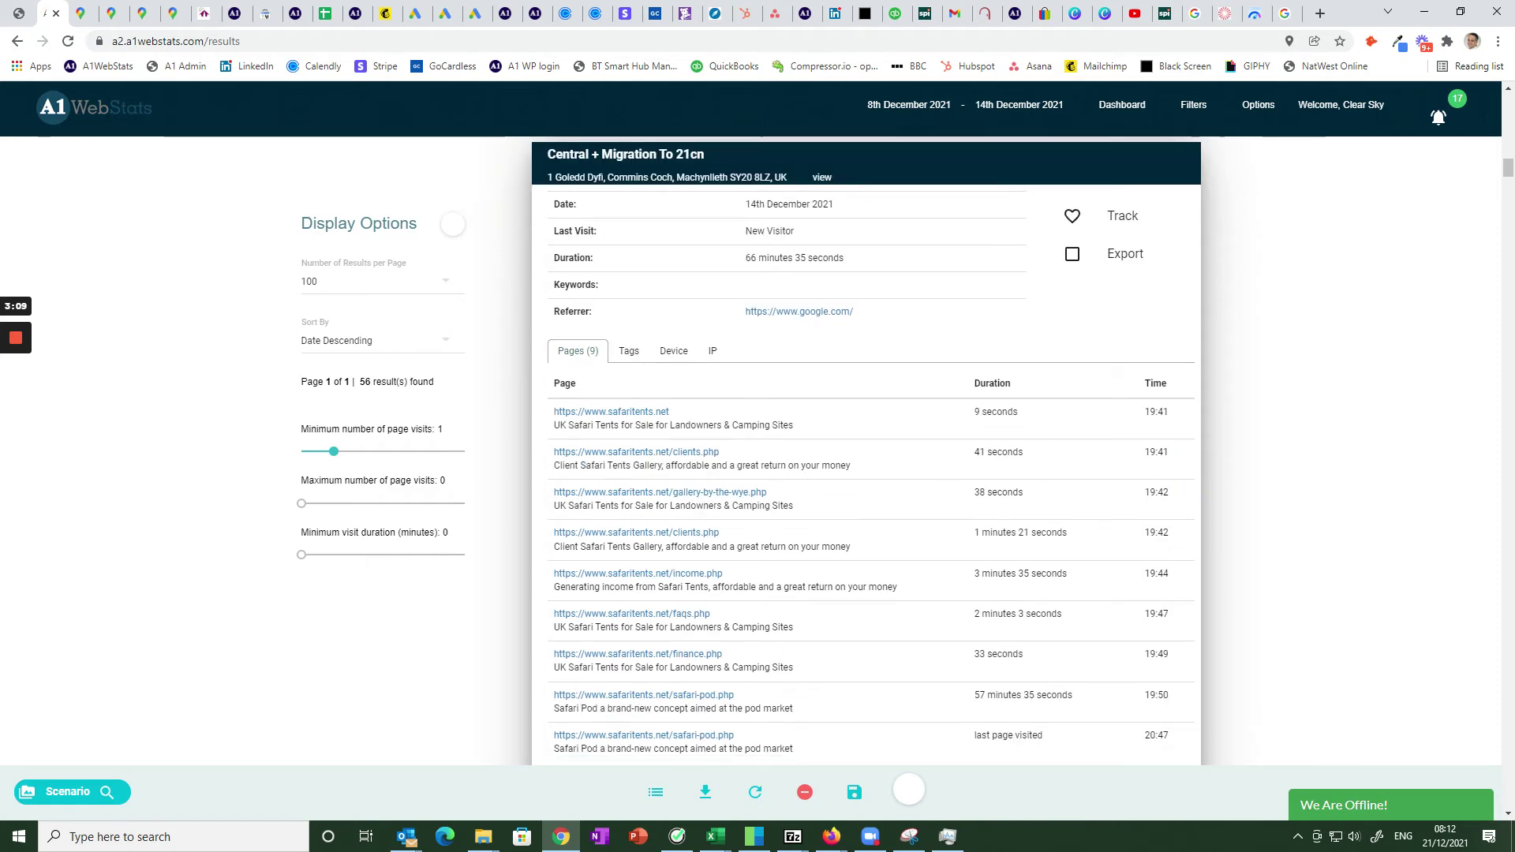
scroll(789, 426, "down", 4)
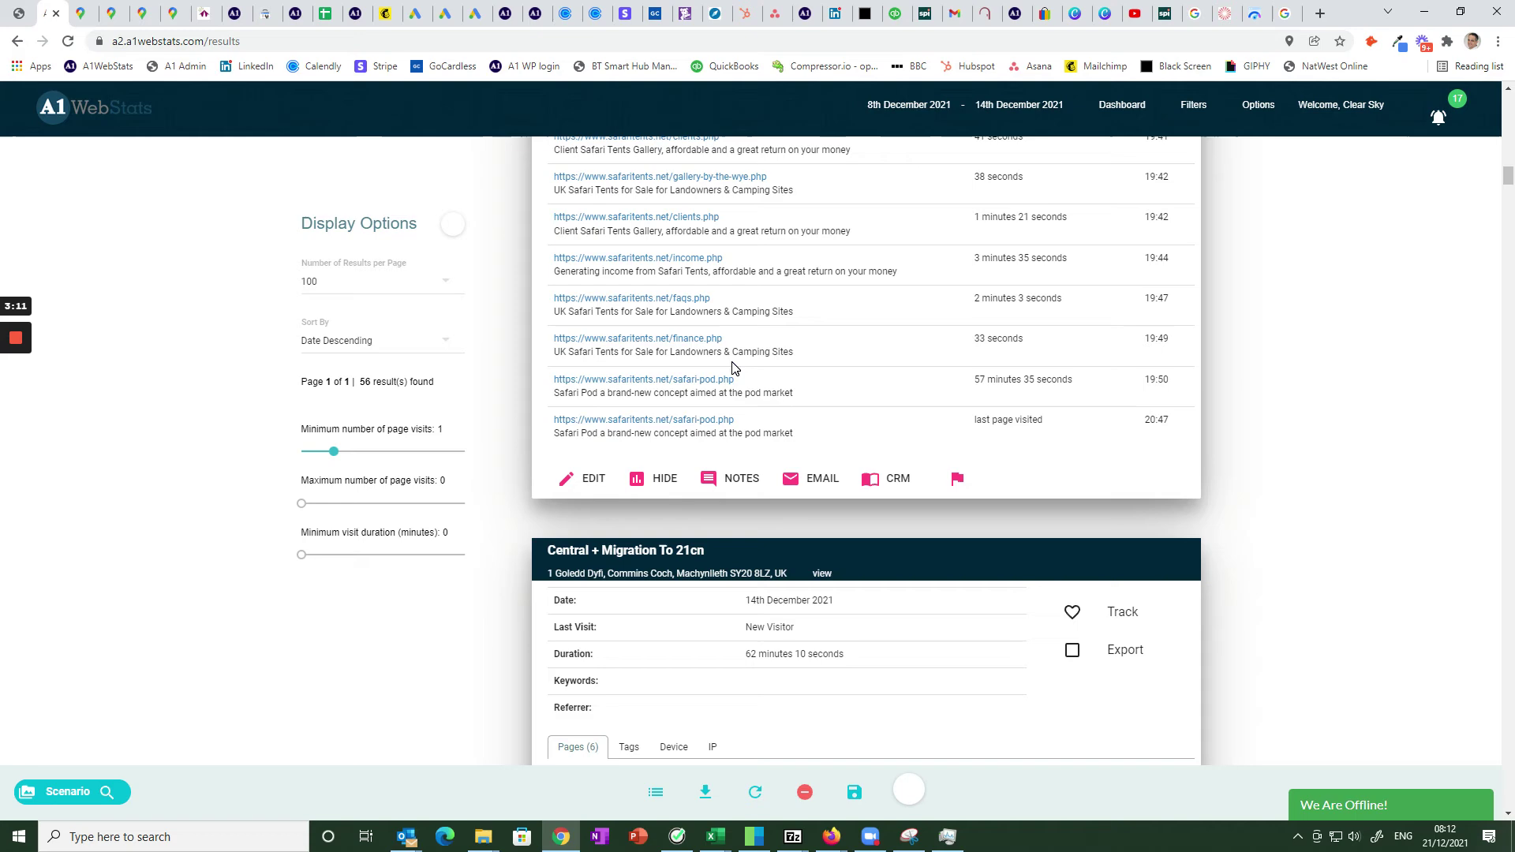
scroll(799, 352, "down", 4)
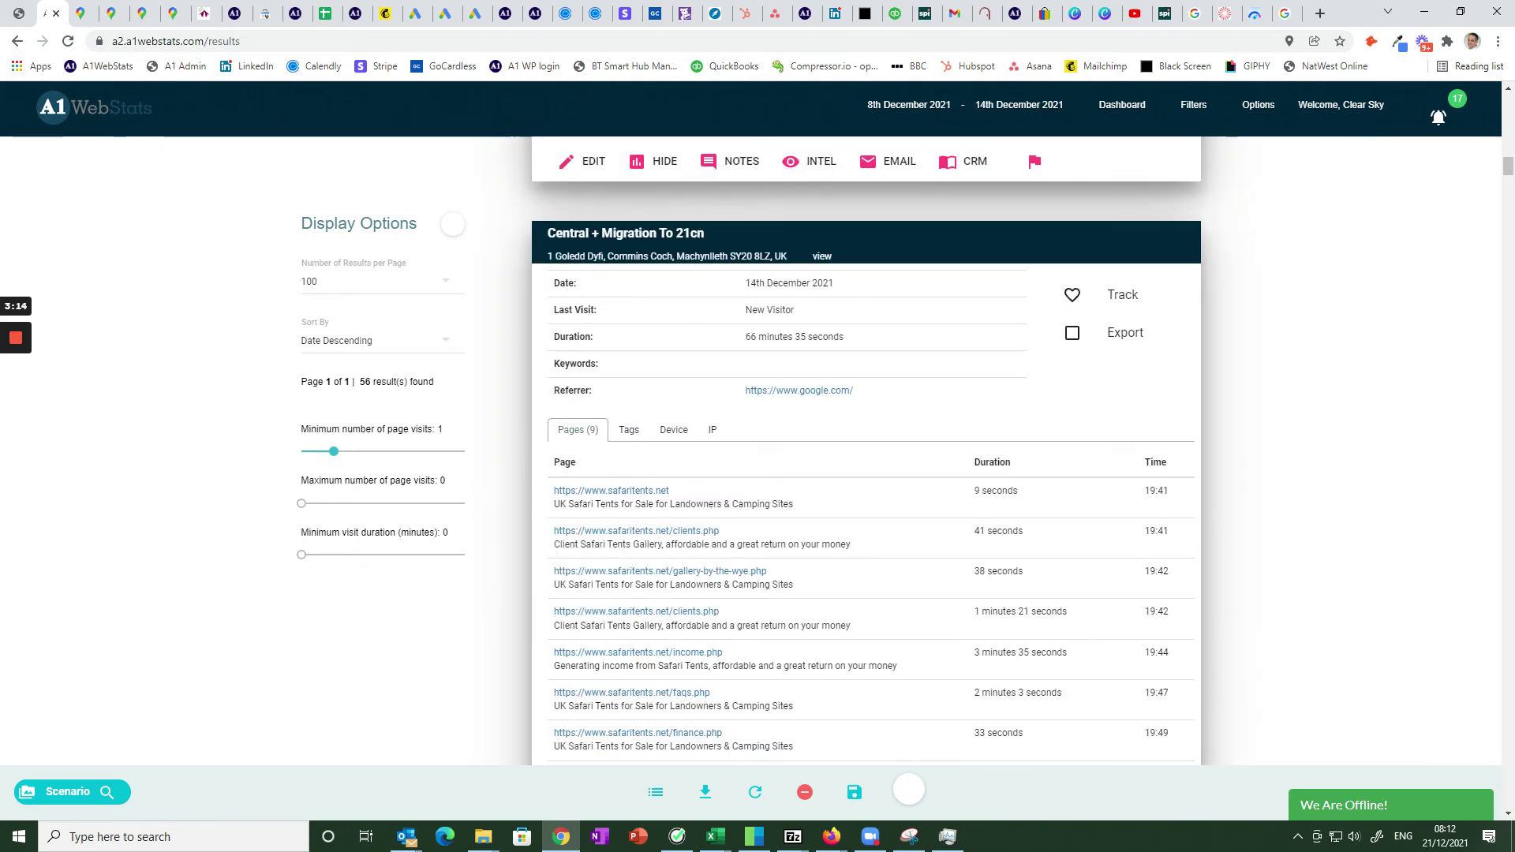
left_click_drag(731, 256, 769, 256)
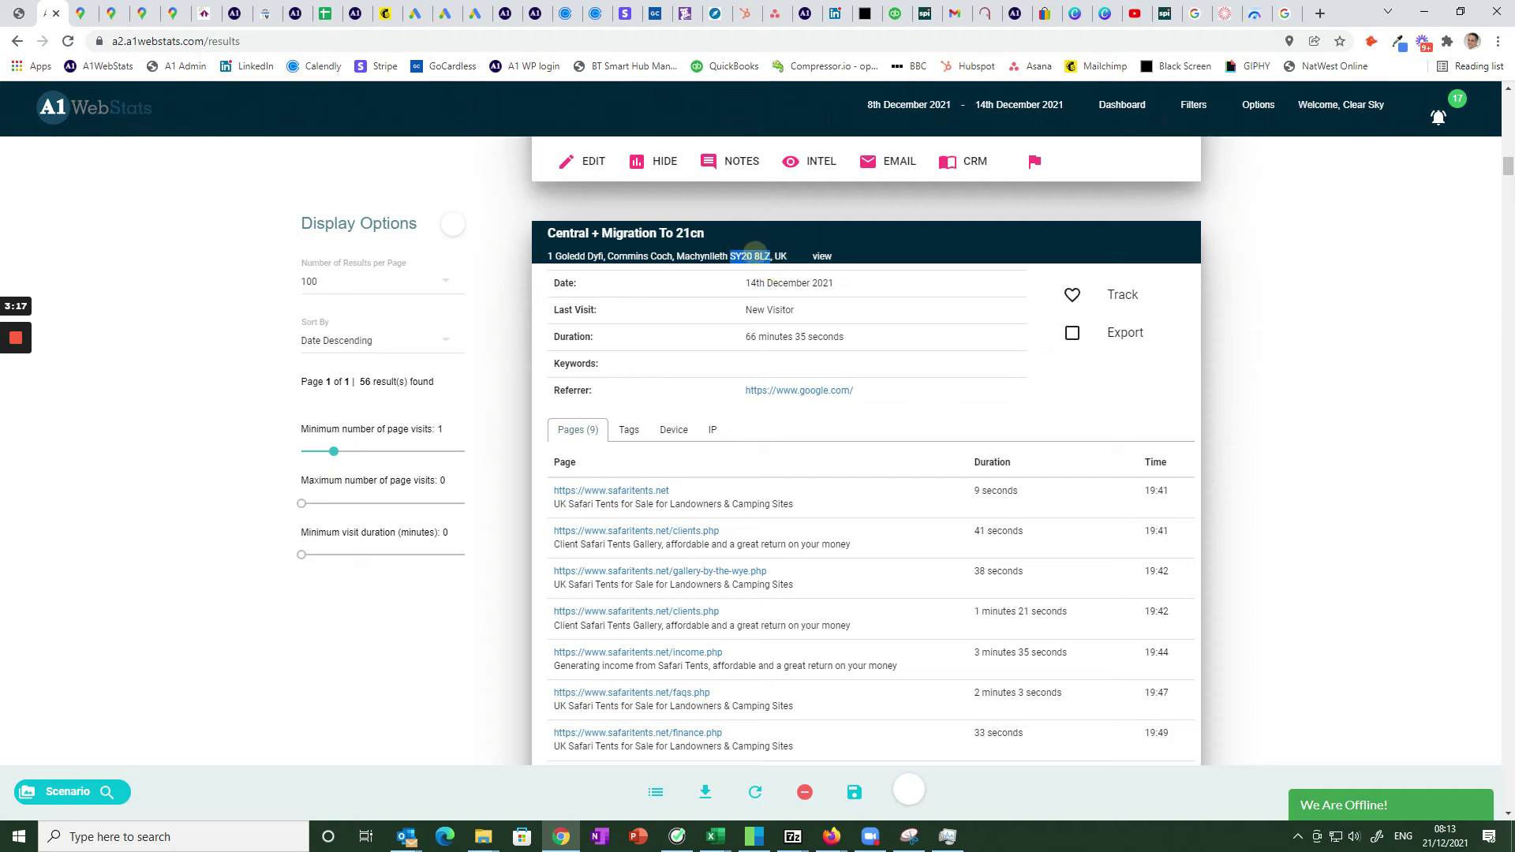
right_click(770, 255)
left_click(797, 271)
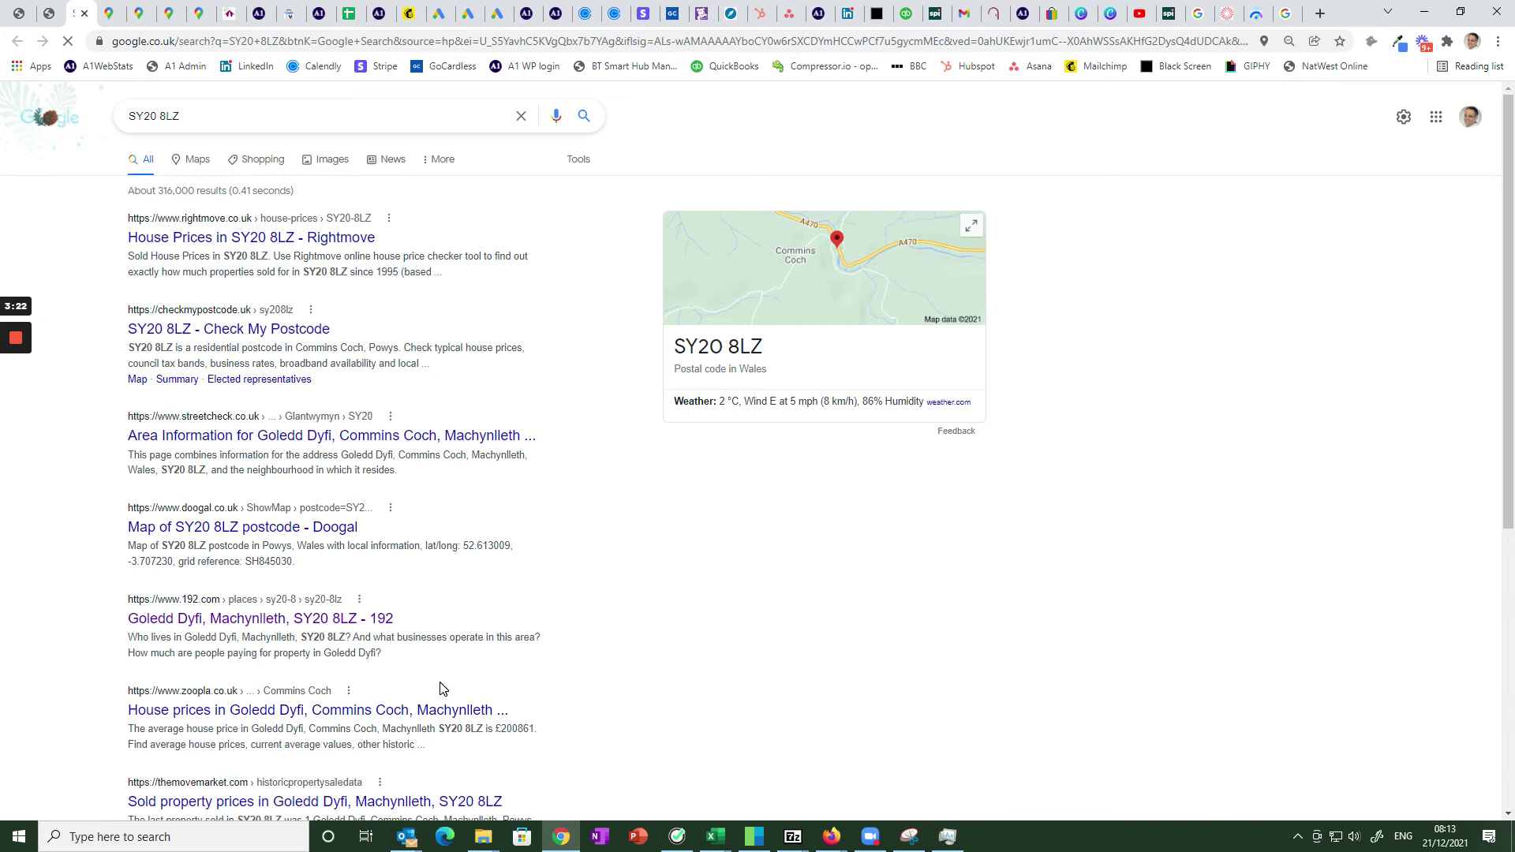
left_click(306, 626)
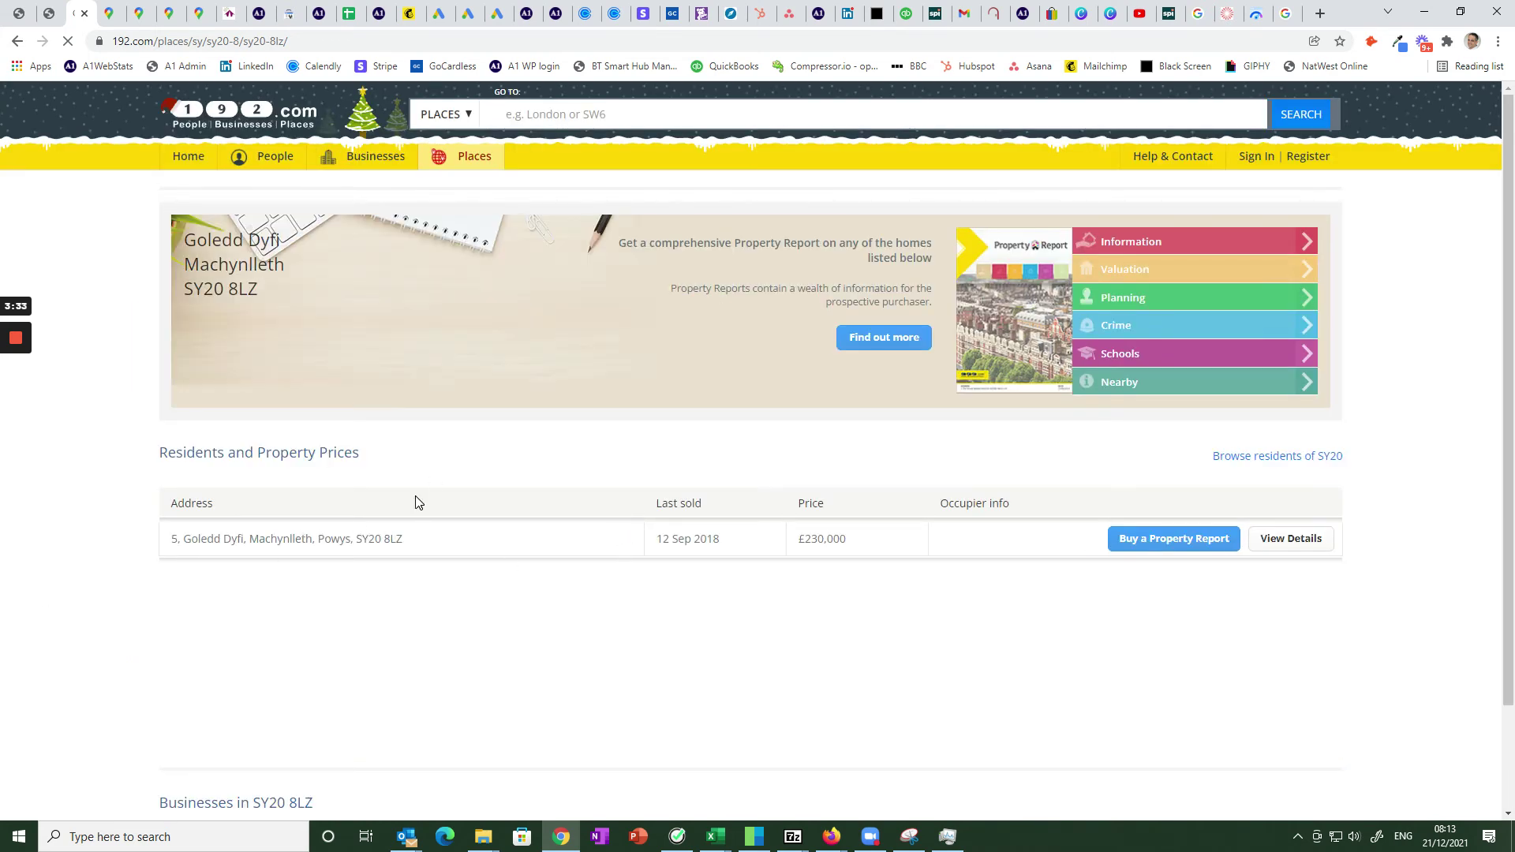
Step: Confirm 192.com lists no businesses in SY20 8LZ, then go back to the Google results
scroll(572, 517, "down", 3)
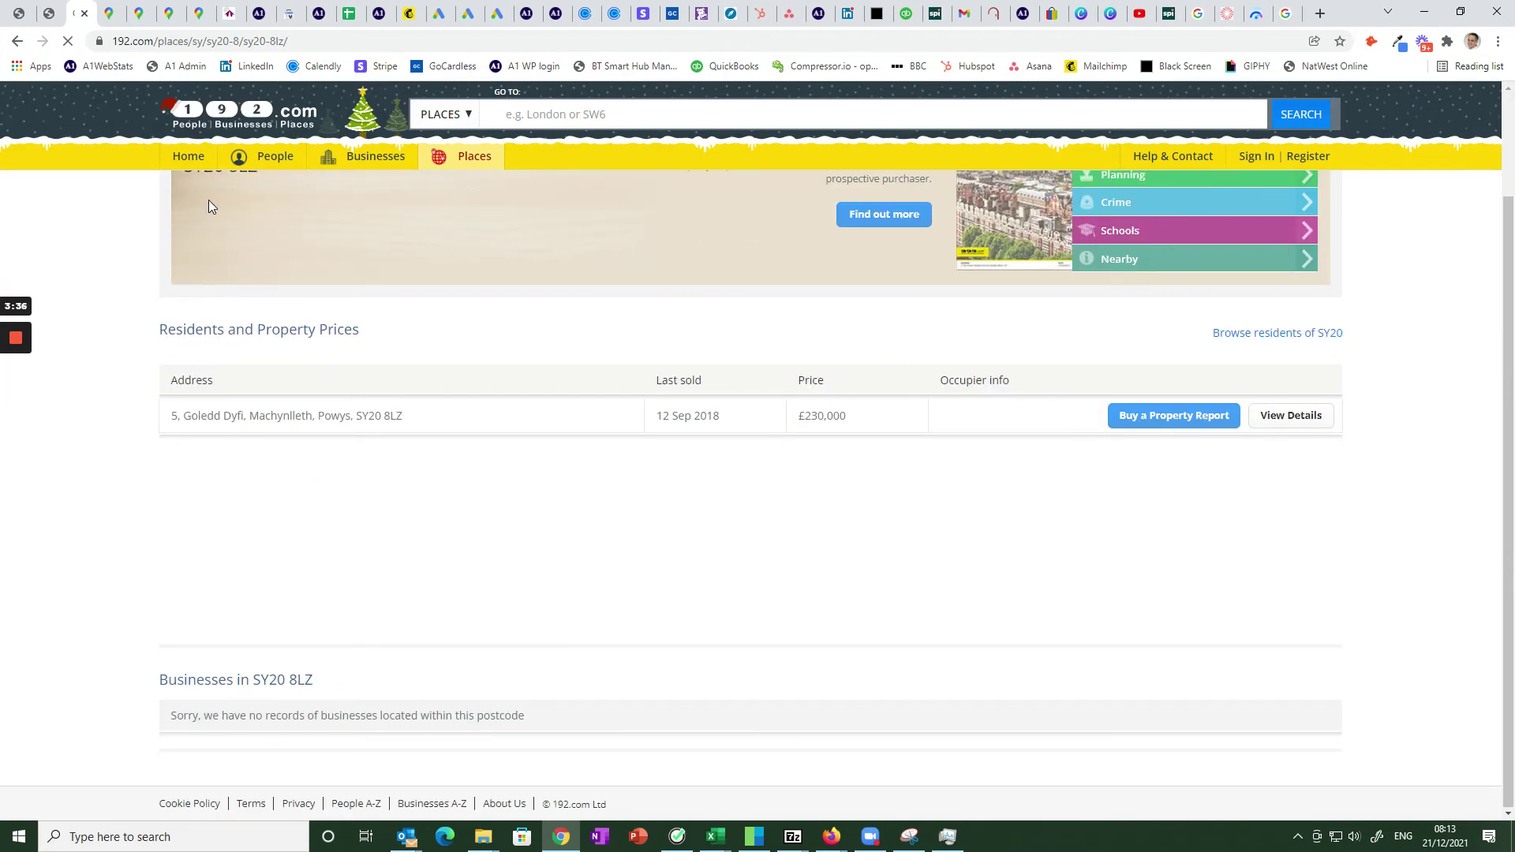
left_click(17, 42)
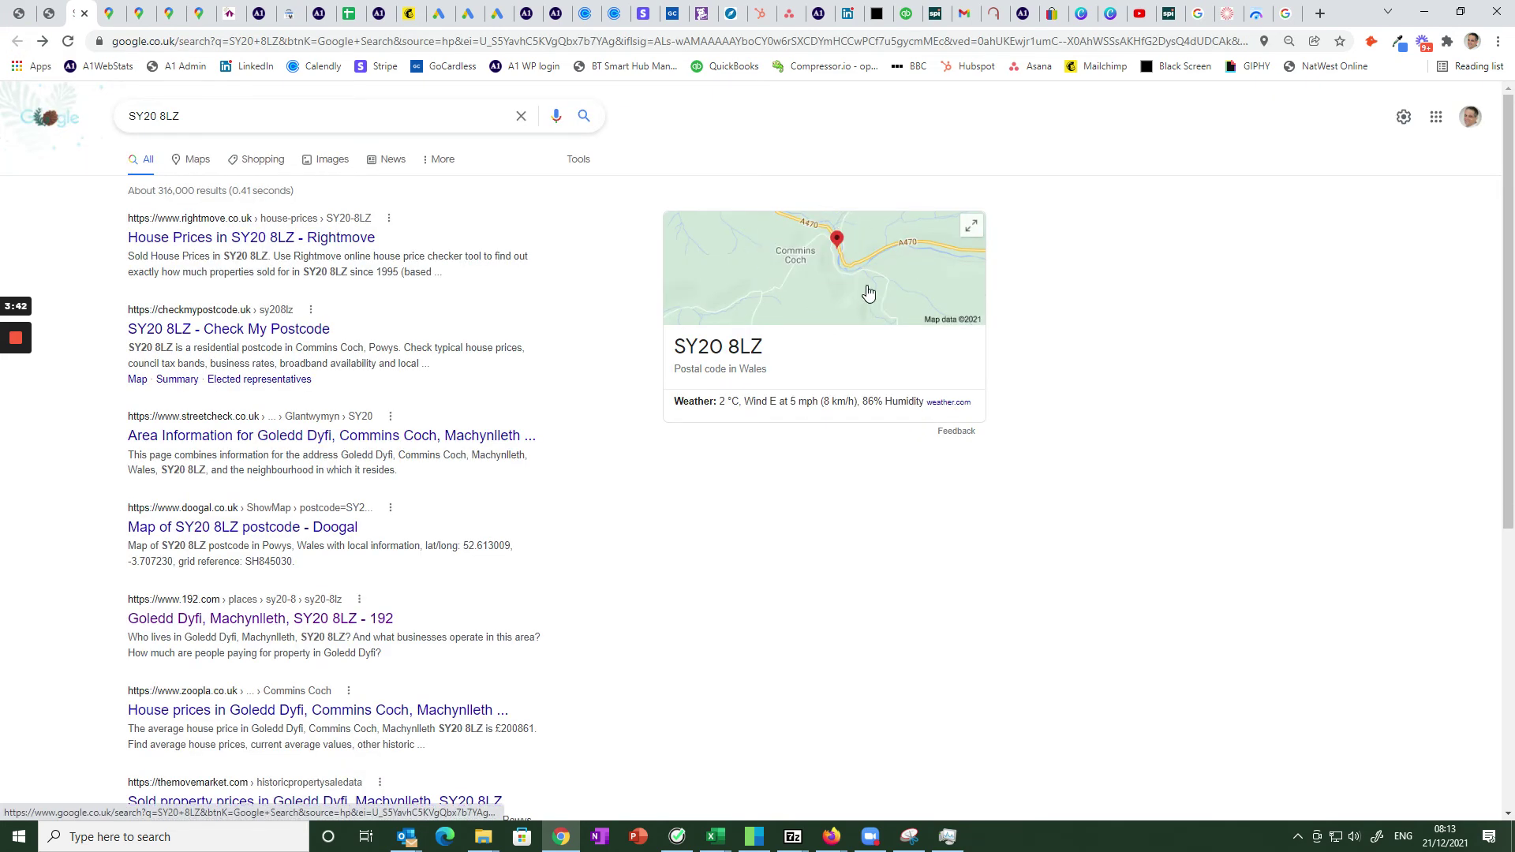
Step: Map SY20 8LZ in Google Maps near the Glamping Wales site, then return to A1WebStats
left_click(821, 286)
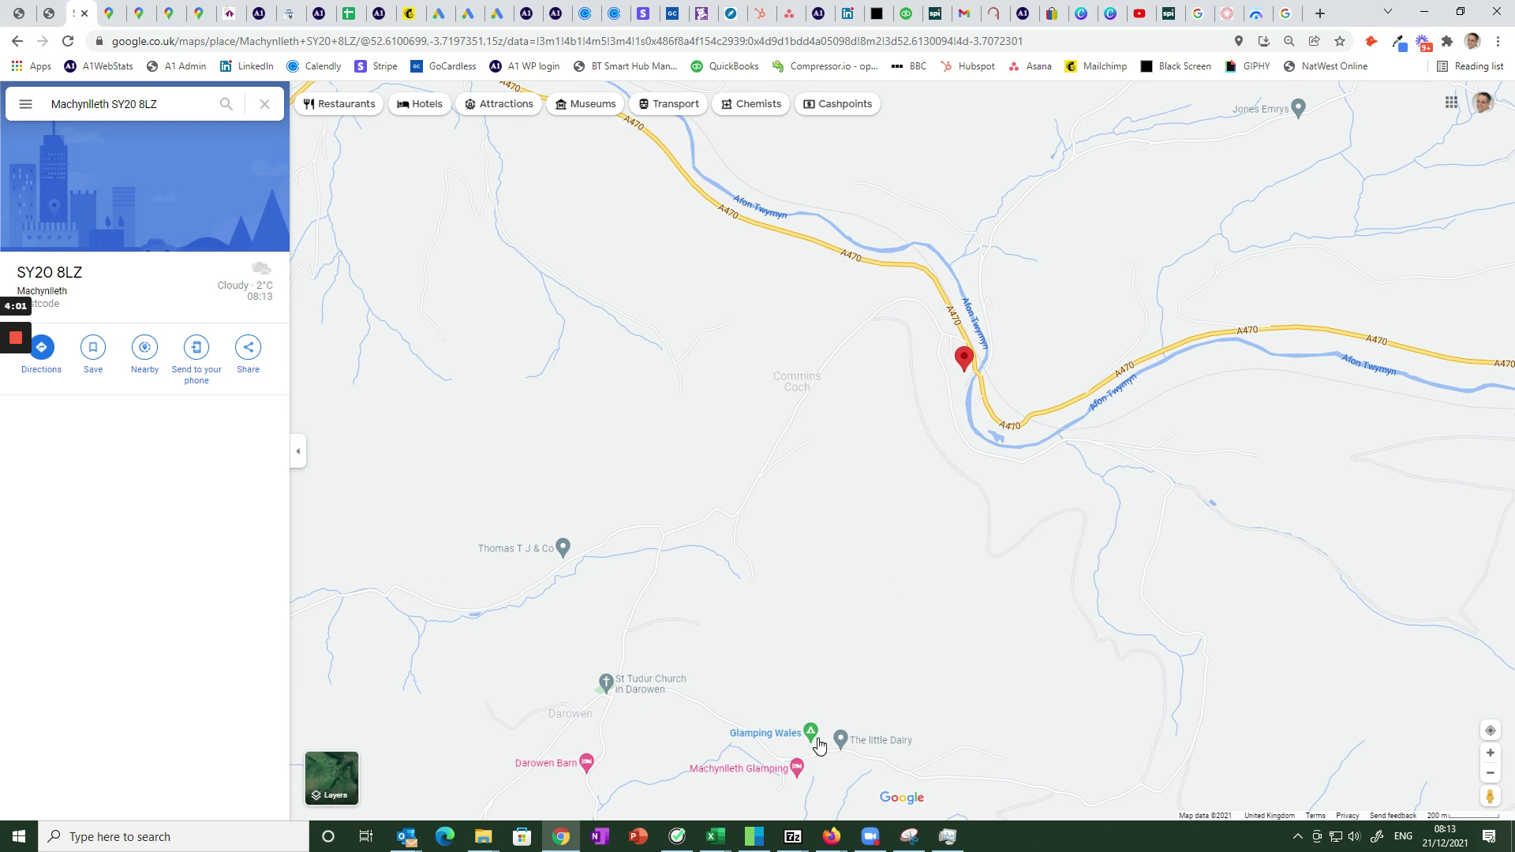
mouse_move(818, 742)
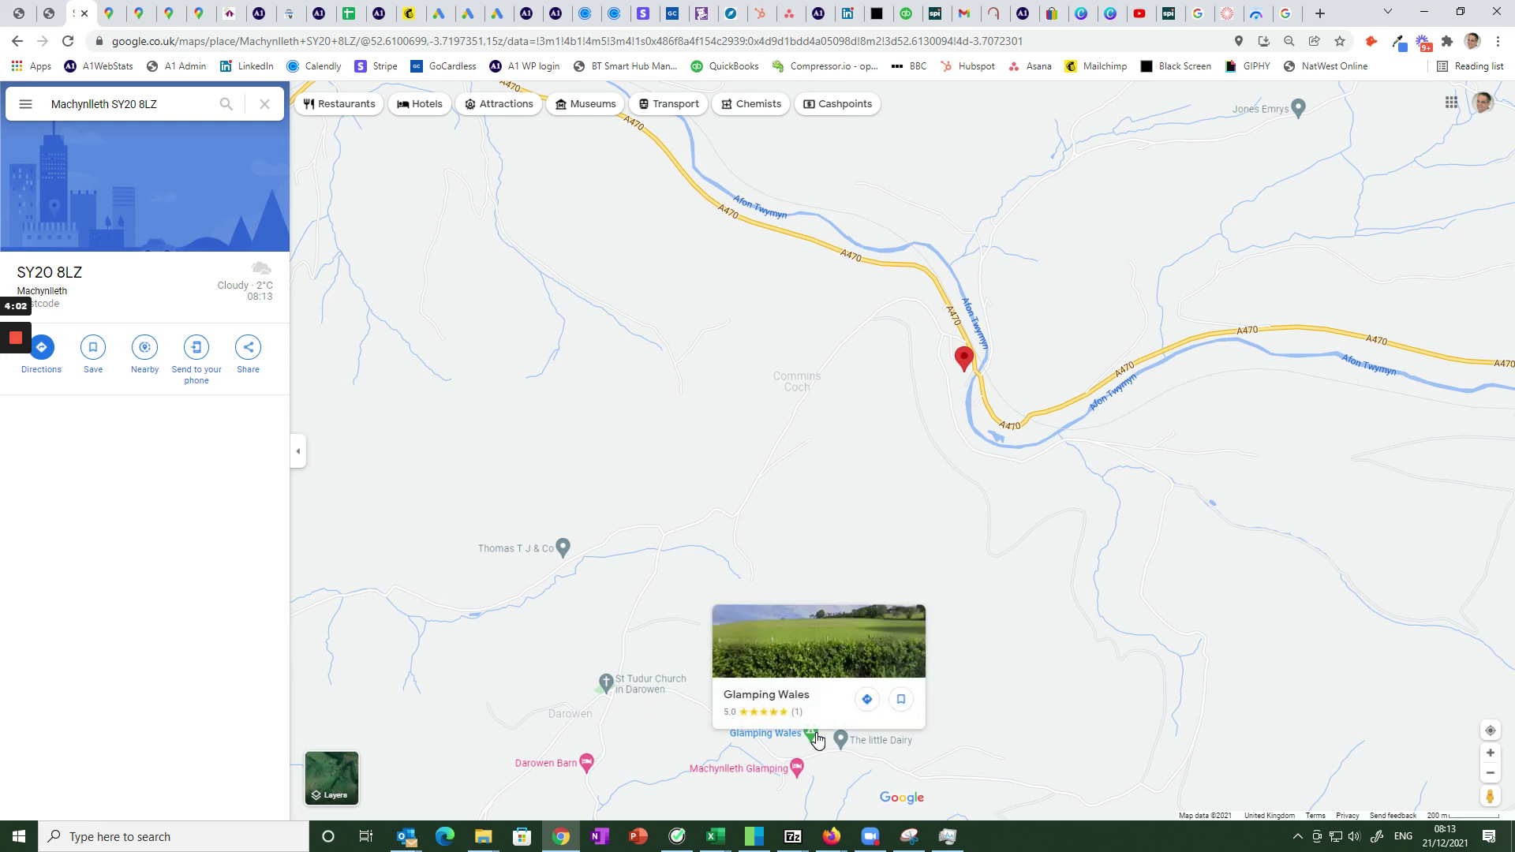
left_click(971, 365)
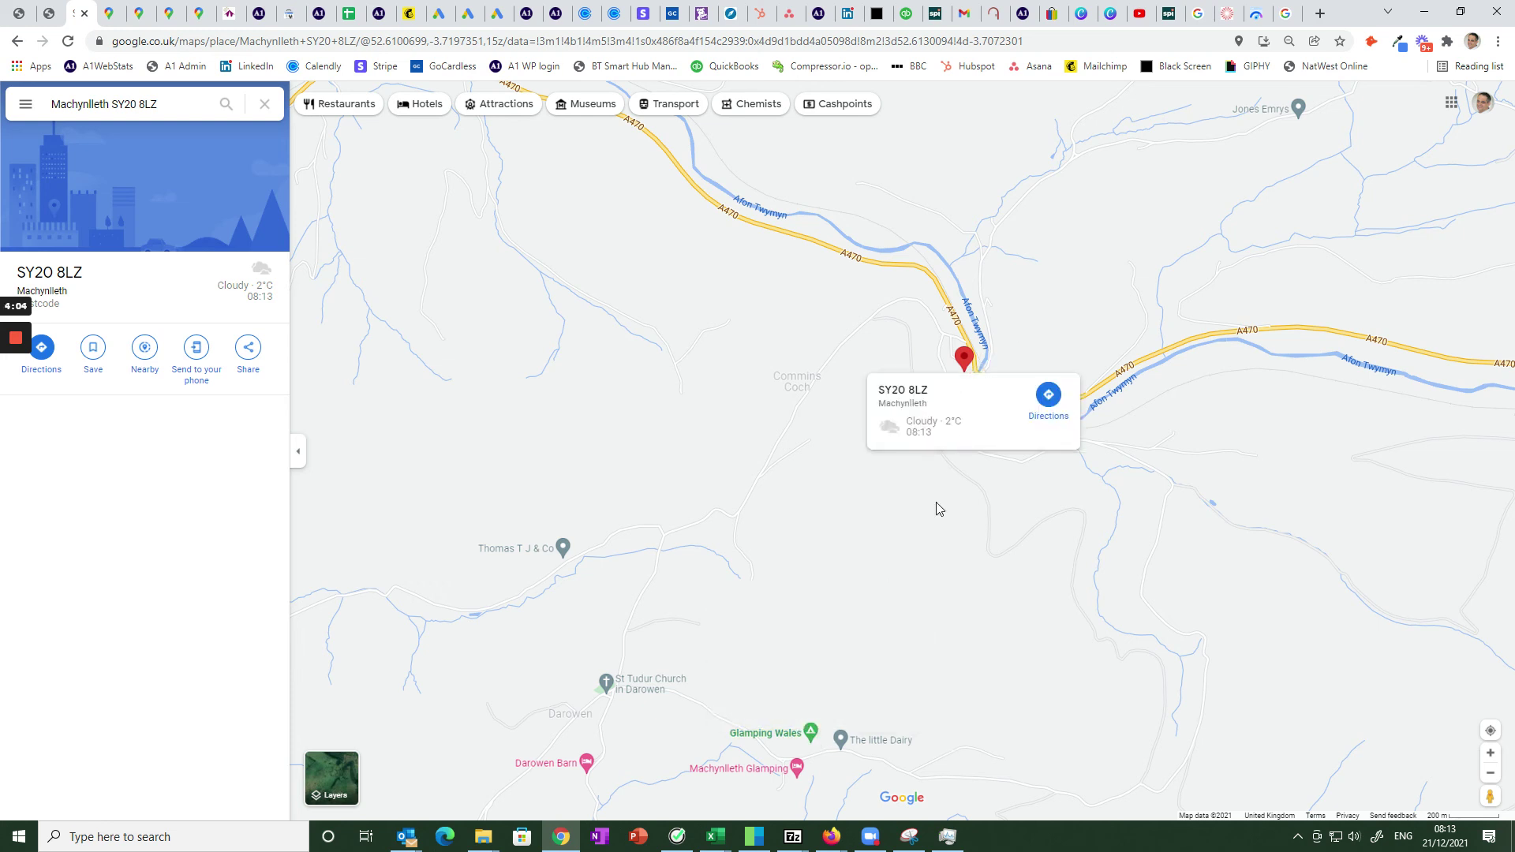
mouse_move(818, 739)
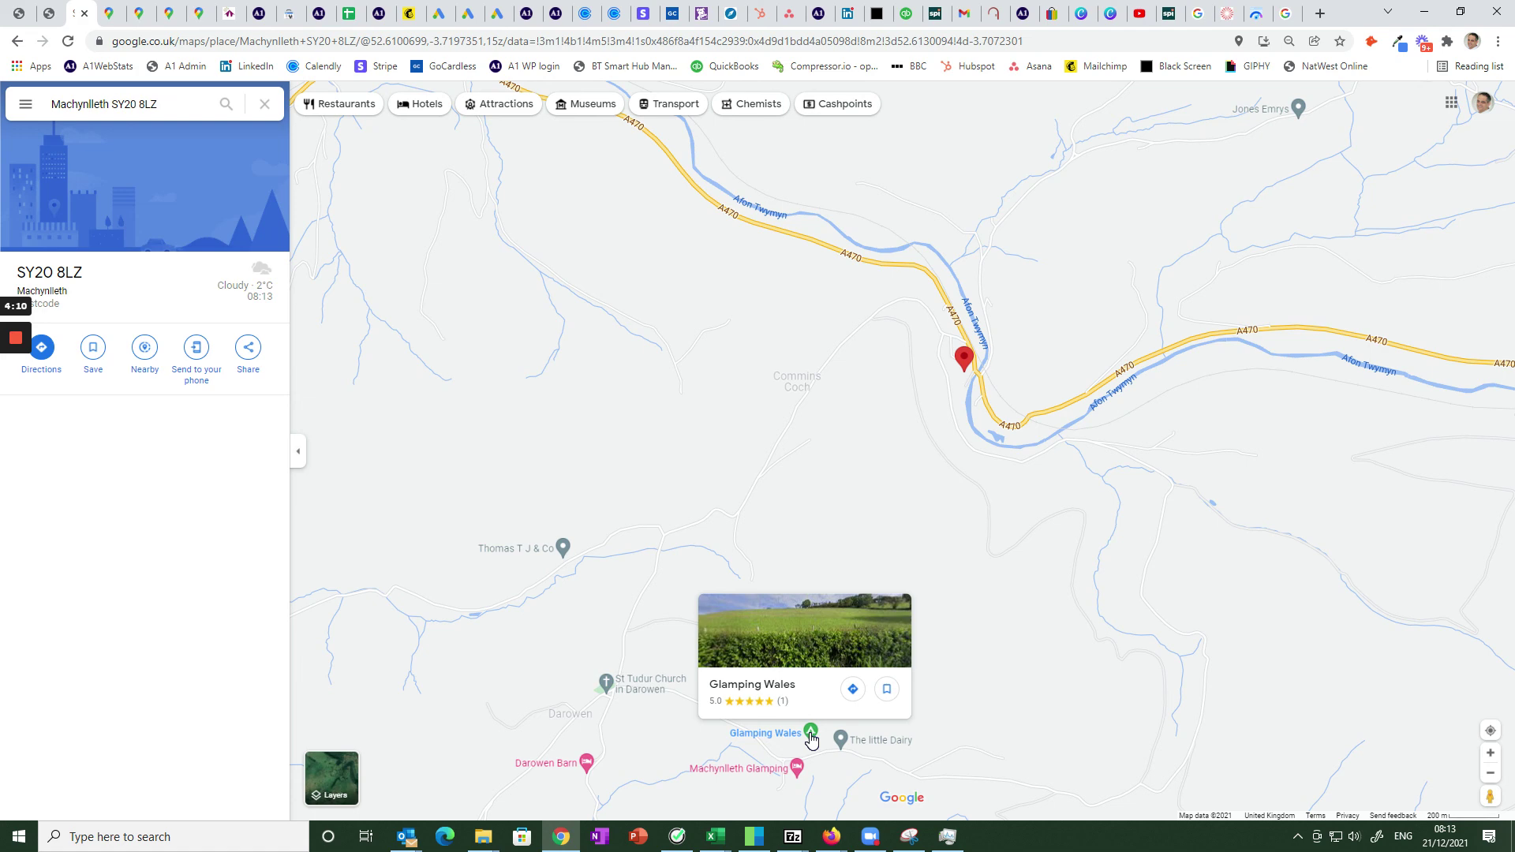
left_click(49, 13)
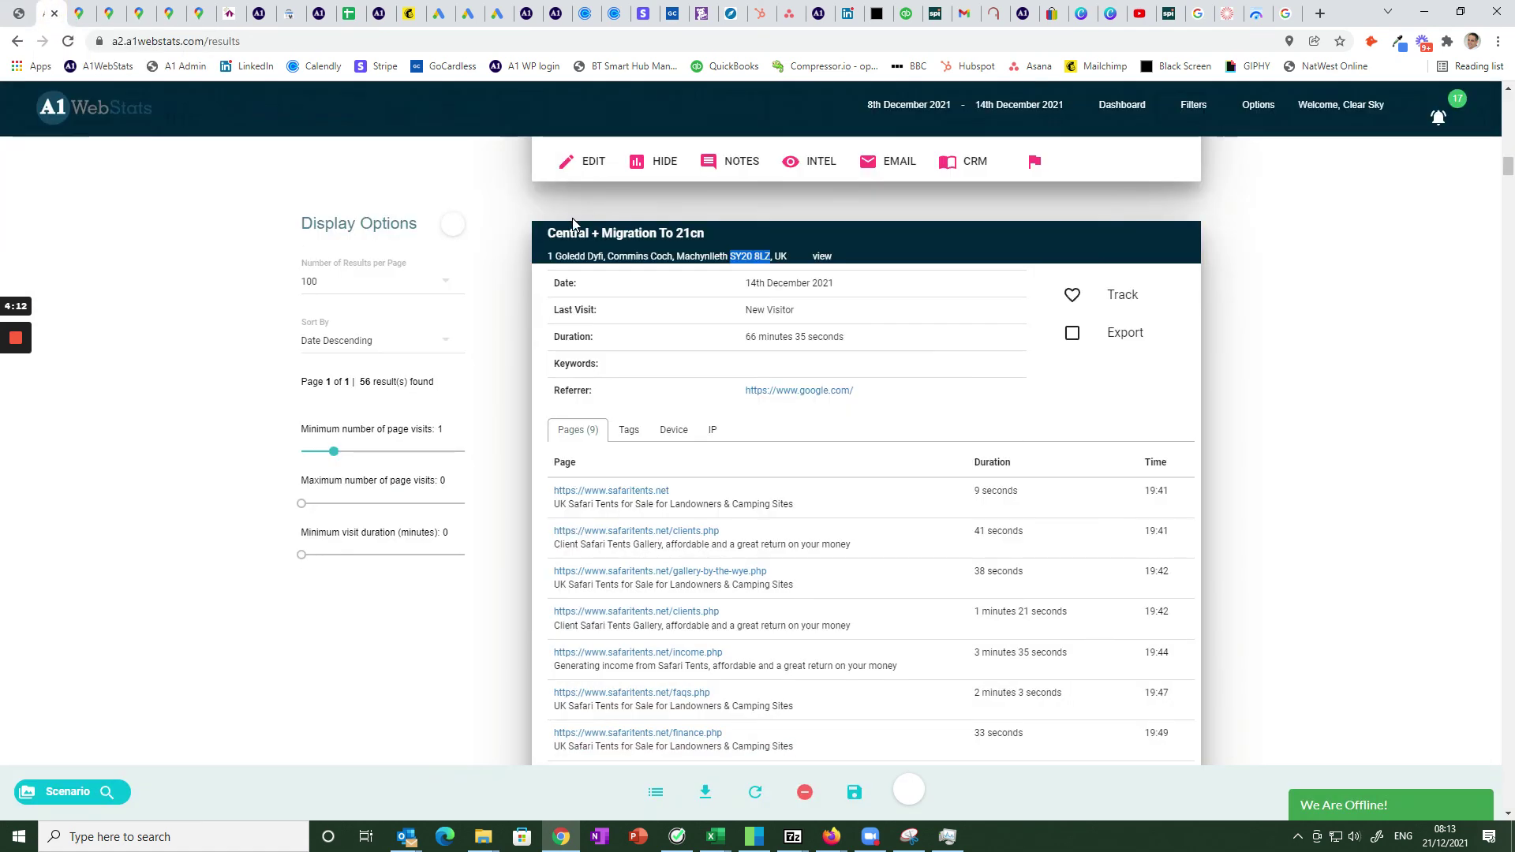
left_click_drag(707, 230, 550, 241)
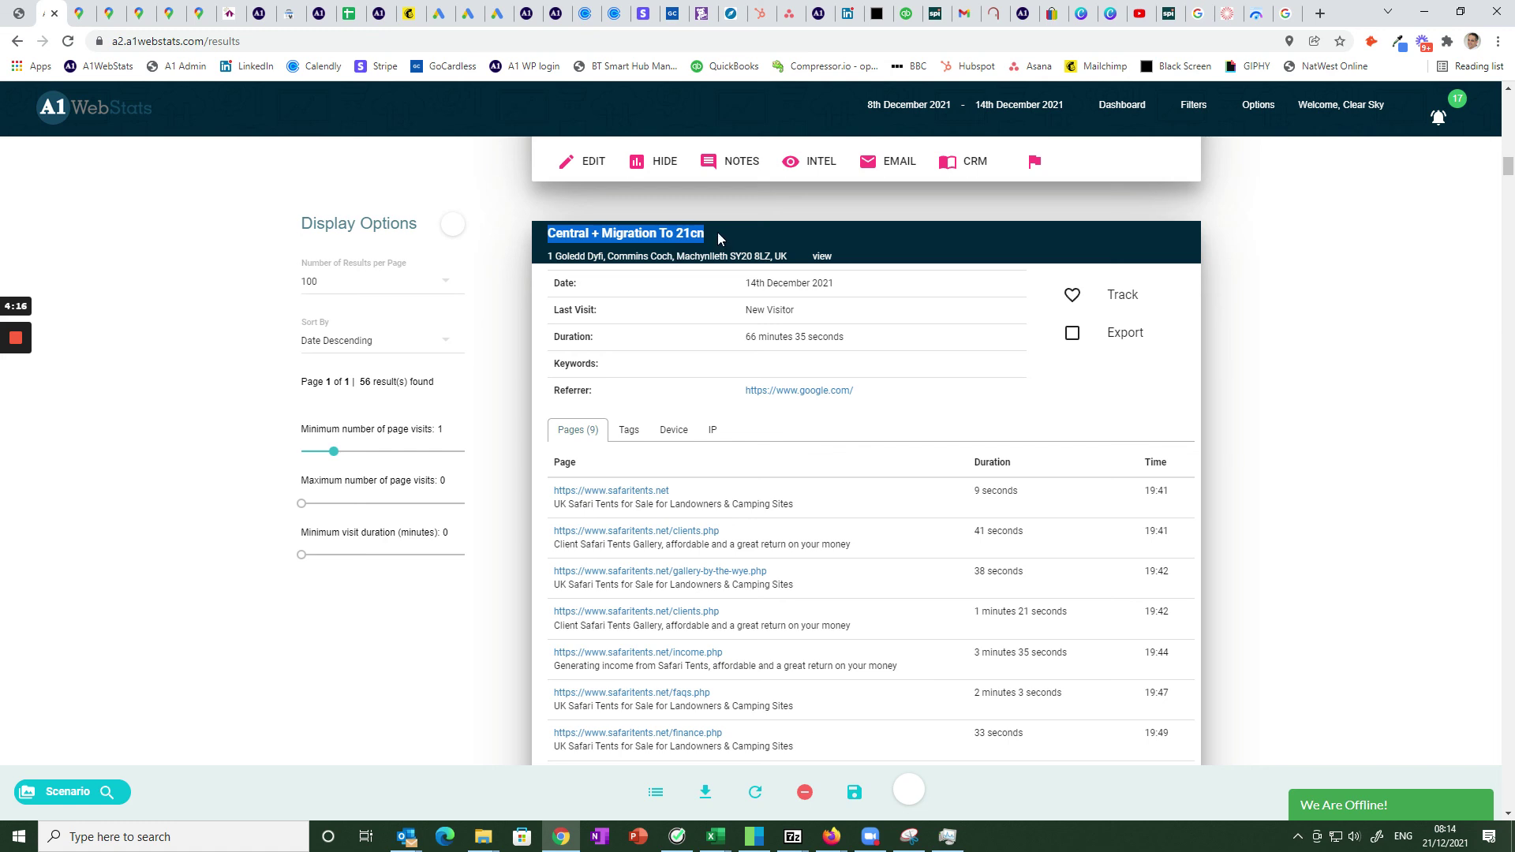
left_click(974, 240)
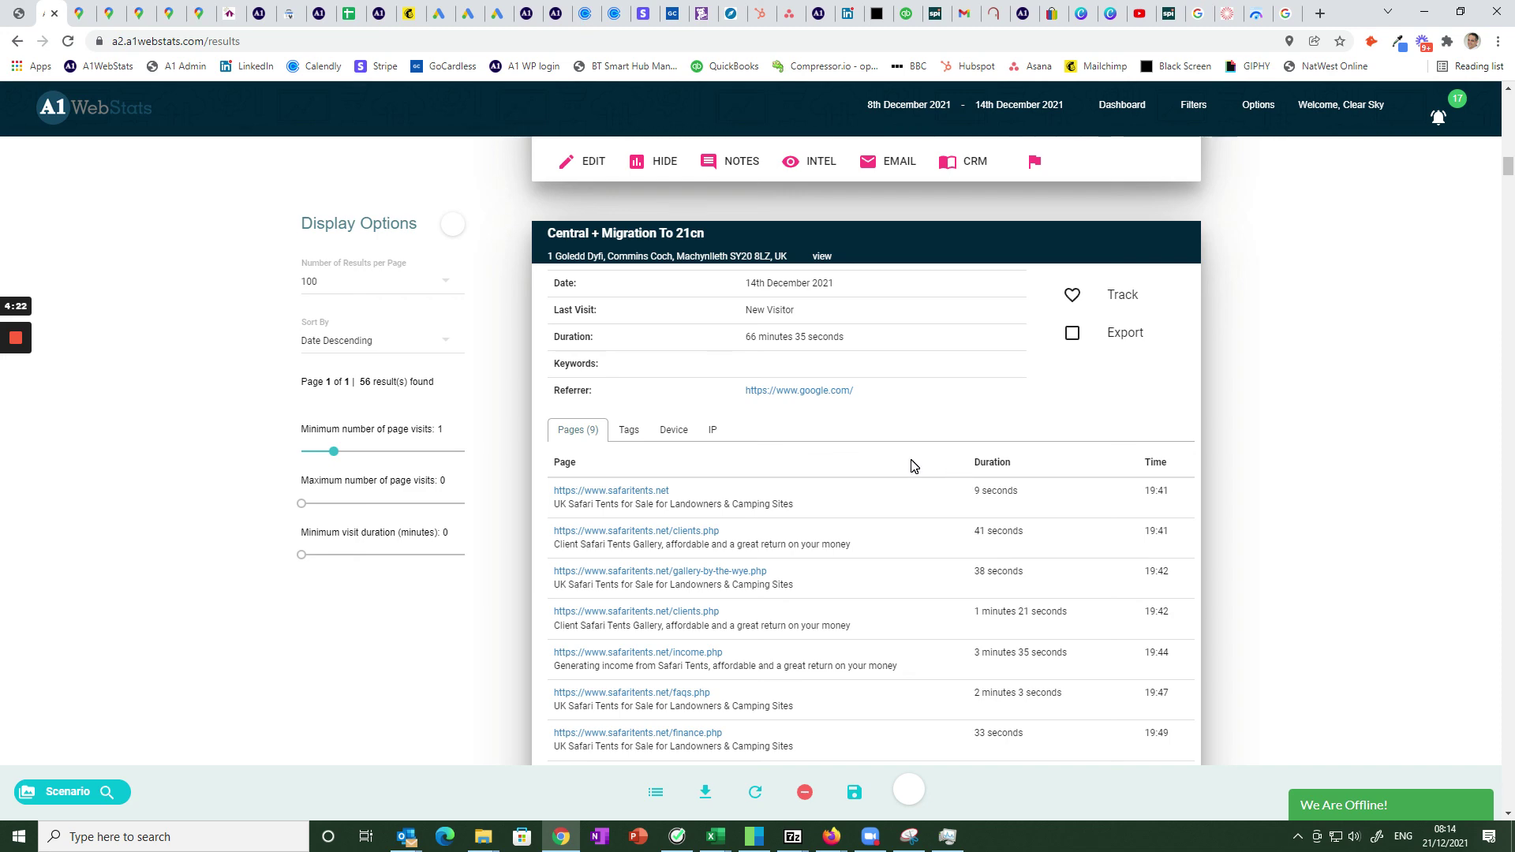
left_click(80, 13)
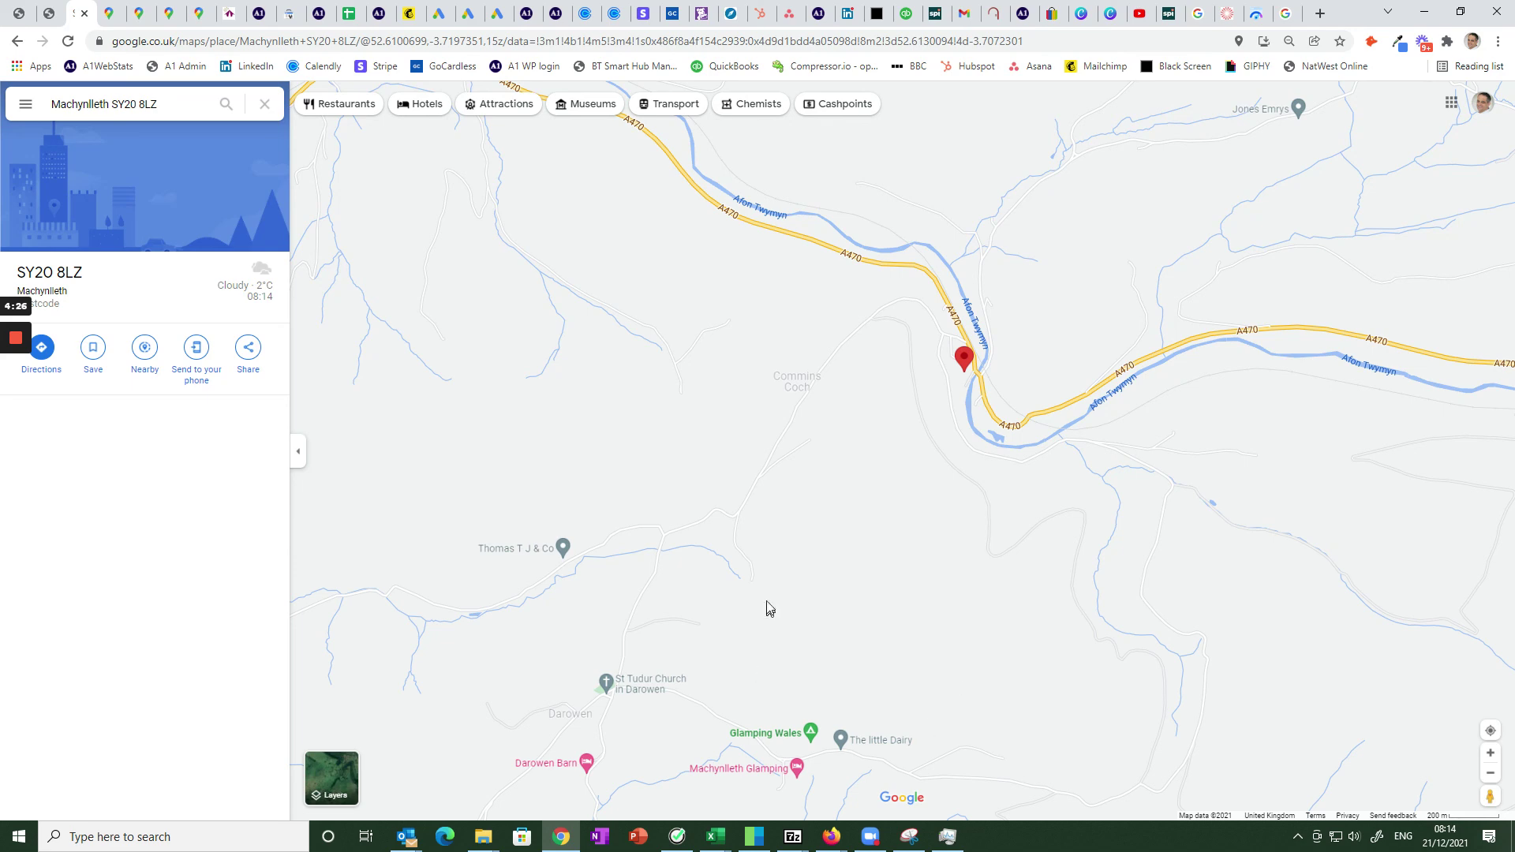
left_click(51, 14)
scroll(825, 518, "down", 10)
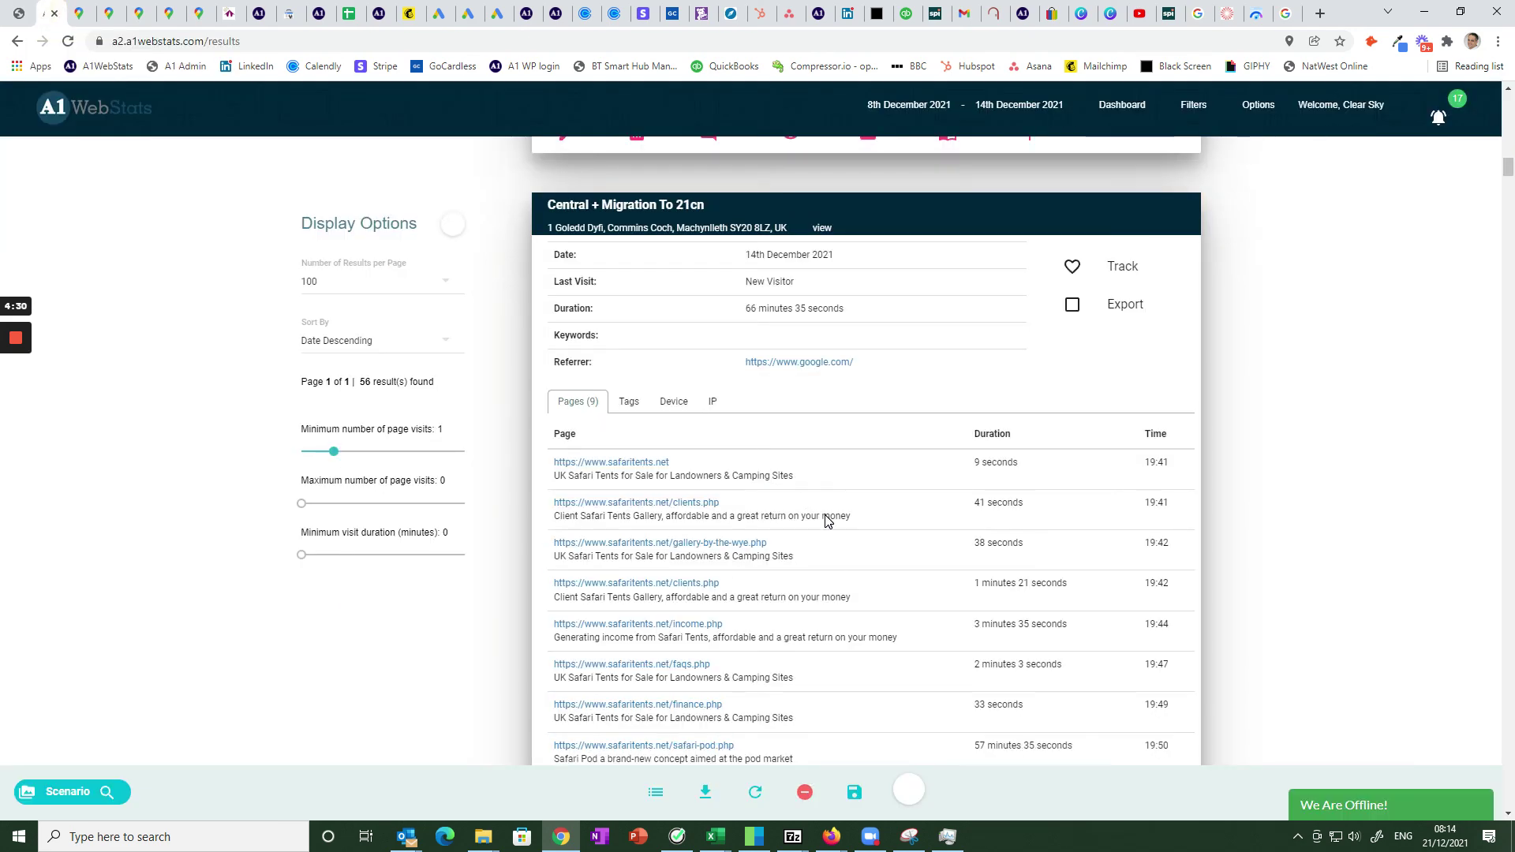